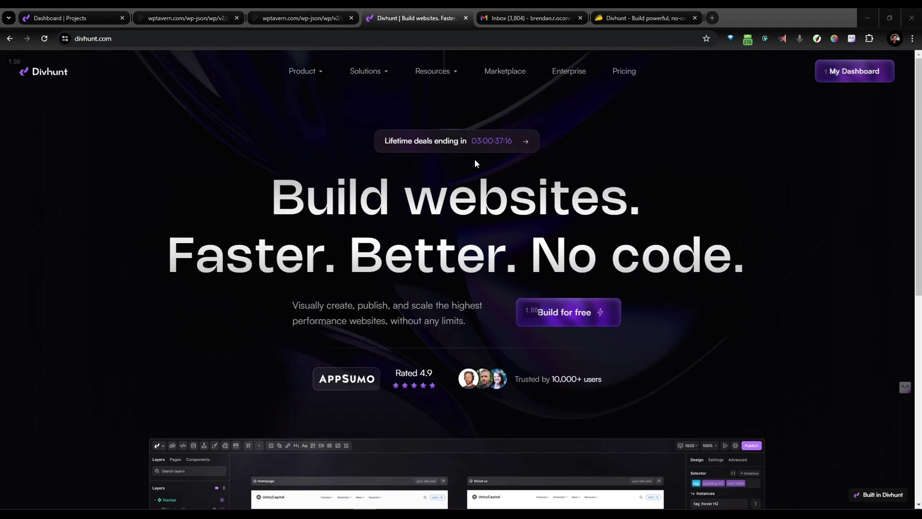
- Open Divhunt's pricing page and look over the lifetime deals on the AppSumo deal page
click(621, 75)
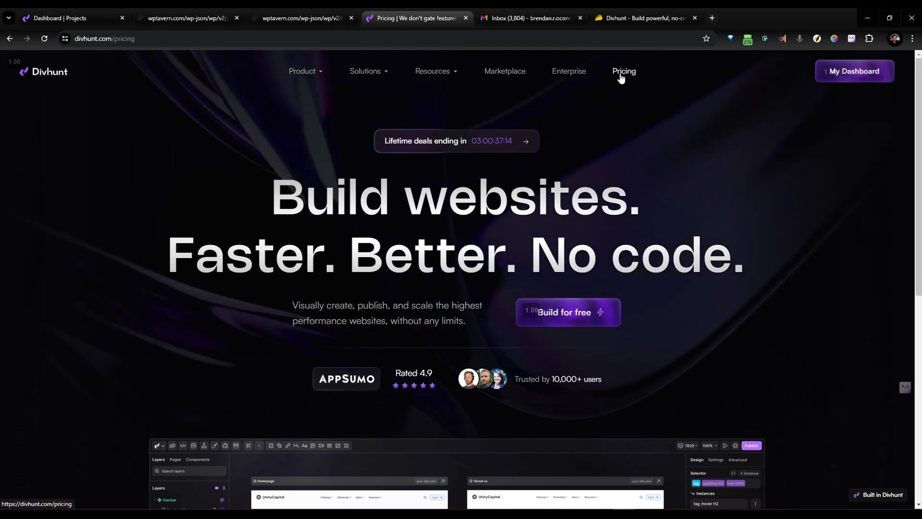
scroll(297, 157, down, 3)
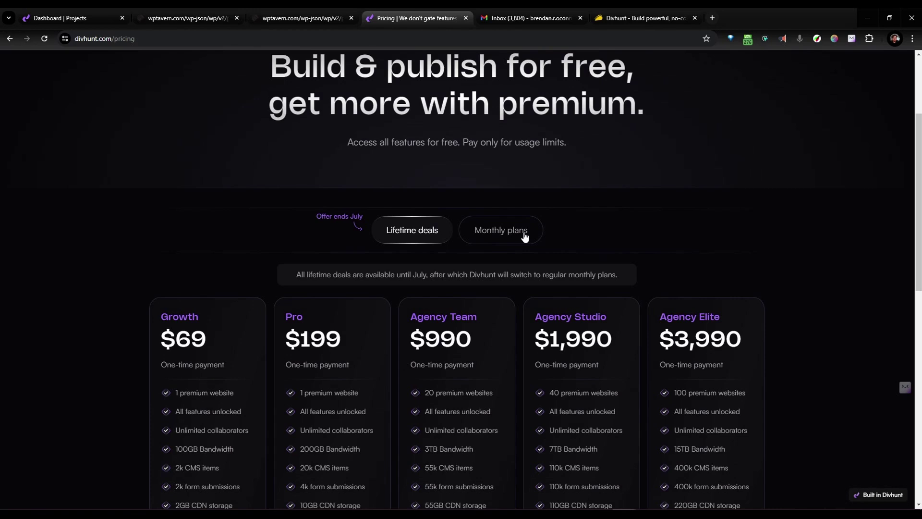
click(644, 19)
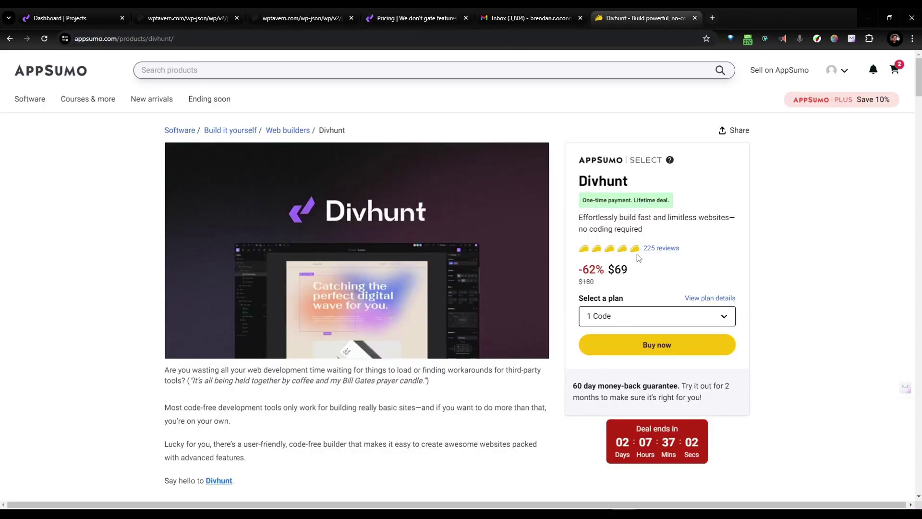
click(392, 18)
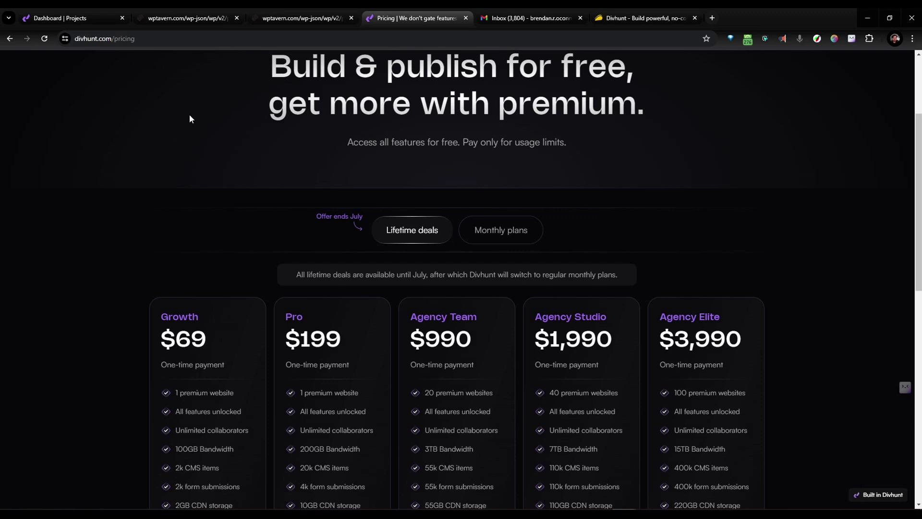
- Show the monthly plans: Free $0, Growth $8, Professional $24, Business $66, Enterprise Custom
click(517, 233)
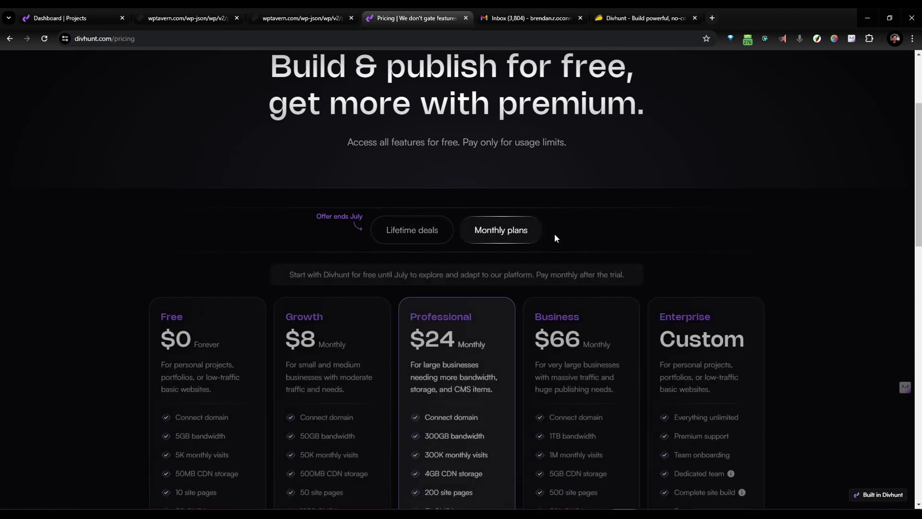
scroll(243, 286, down, 3)
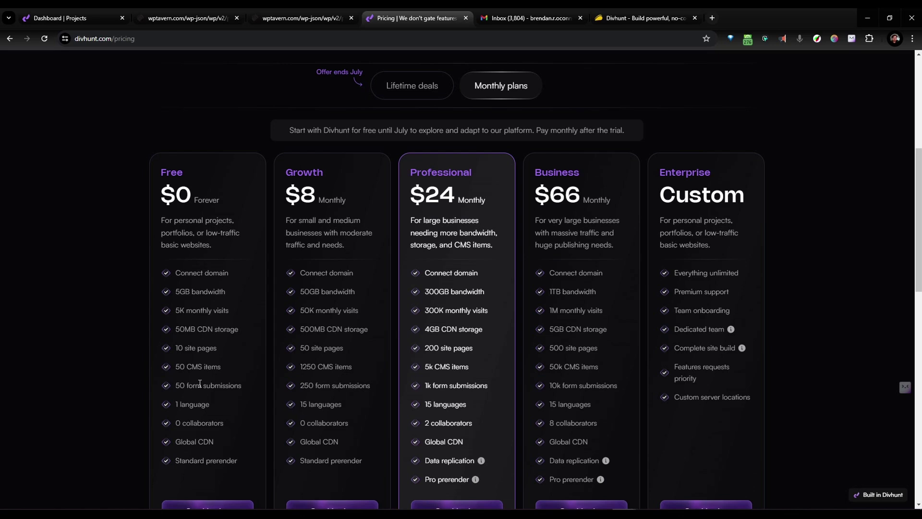
drag(226, 273, 187, 273)
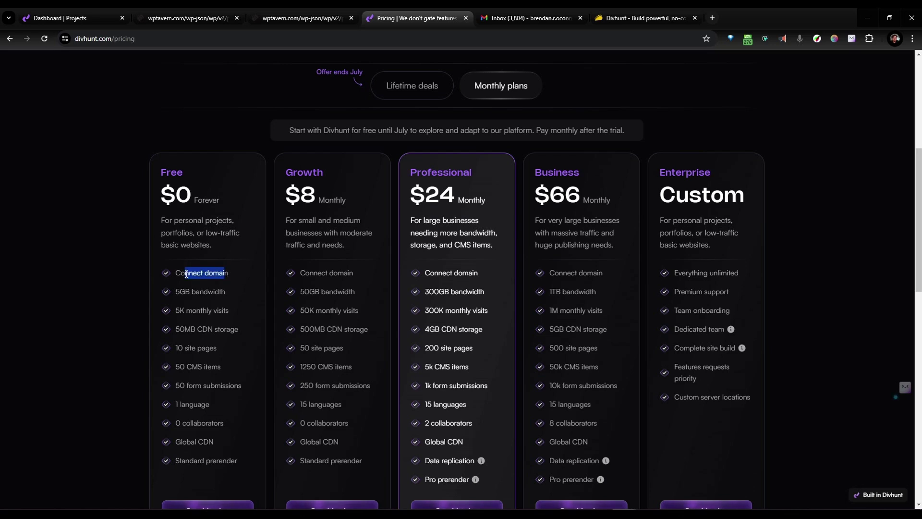
click(217, 308)
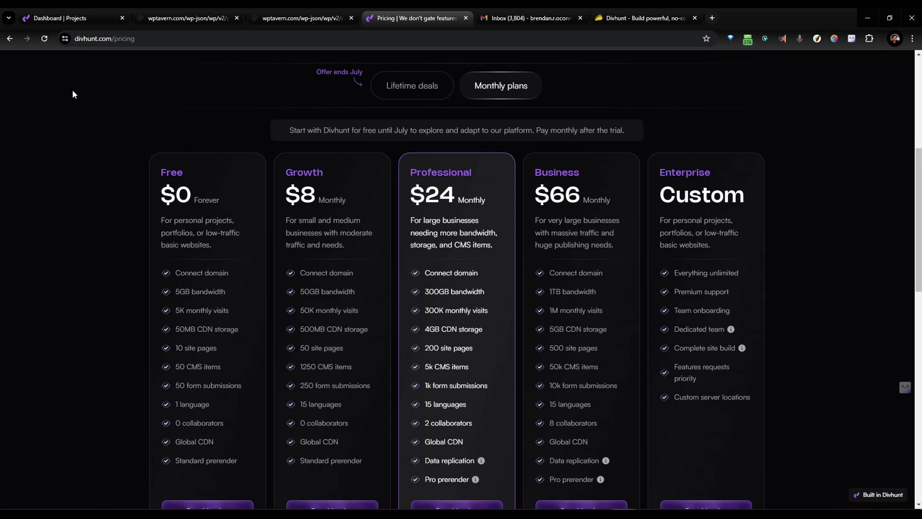
- From the projects dashboard, start a new project named 'WP Tavern'
click(71, 19)
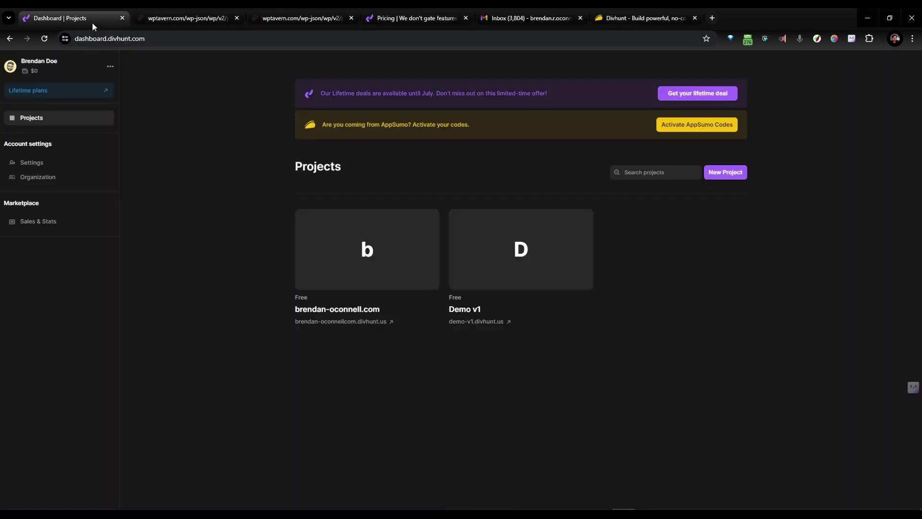
click(724, 173)
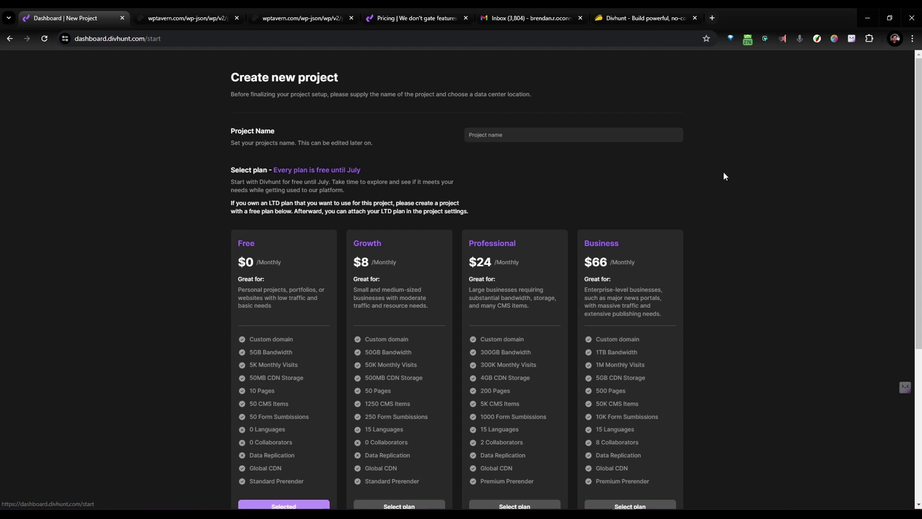
click(488, 134)
text(WP Ta)
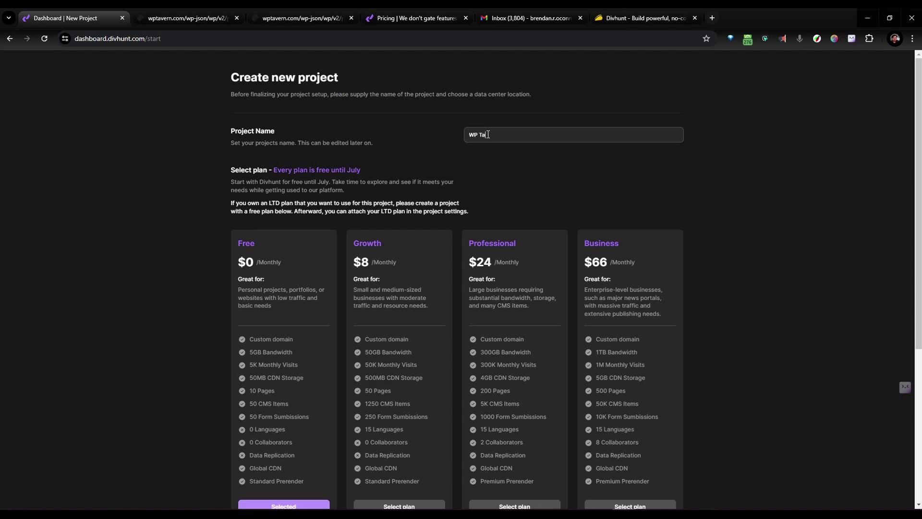
text(vern)
scroll(488, 135, down, 4)
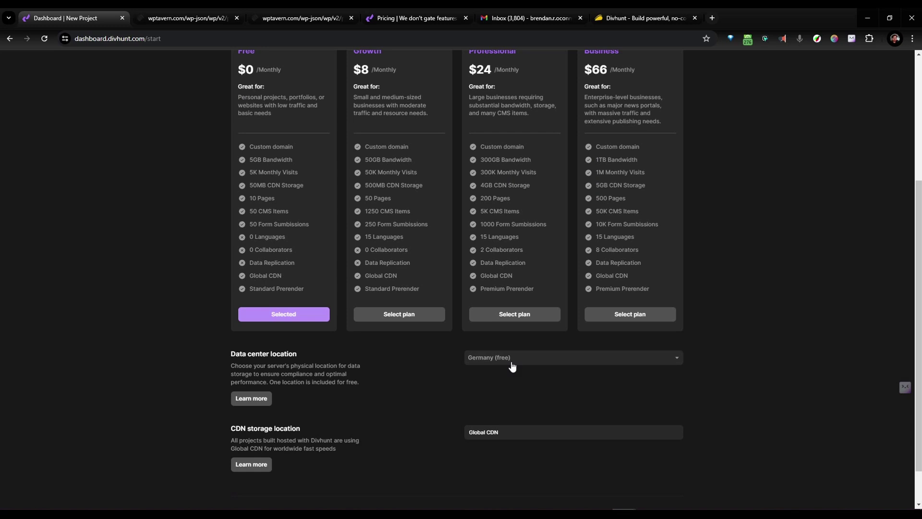
- Host it in the USA data center on the Free plan, create it, and start from scratch
click(510, 360)
click(495, 406)
scroll(486, 398, down, 1)
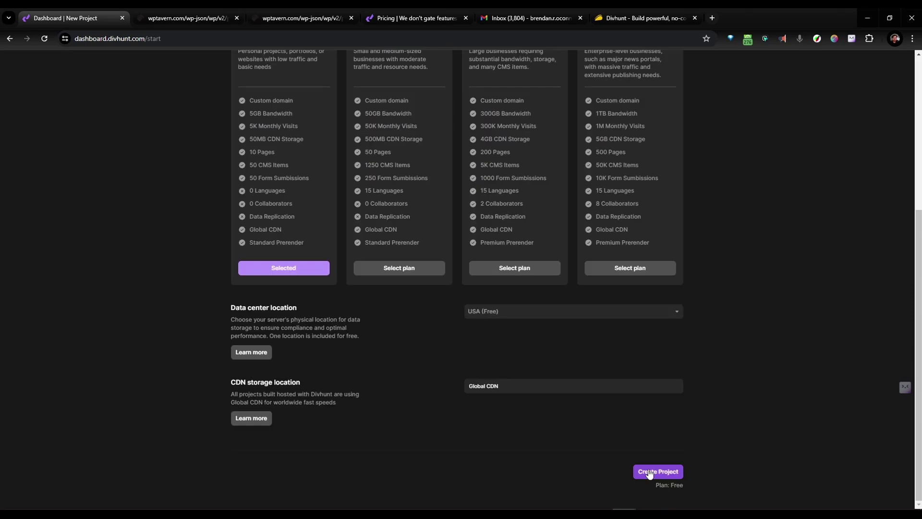
click(649, 473)
mouse_move(304, 229)
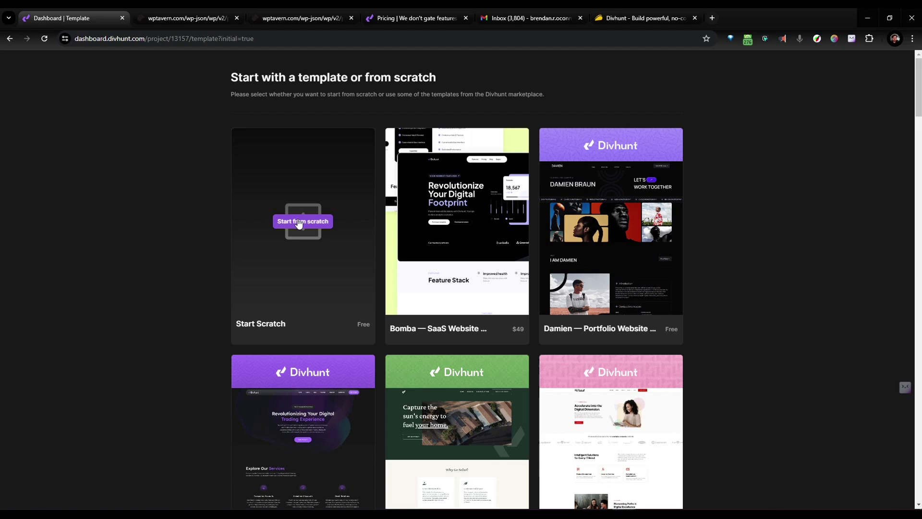
click(298, 222)
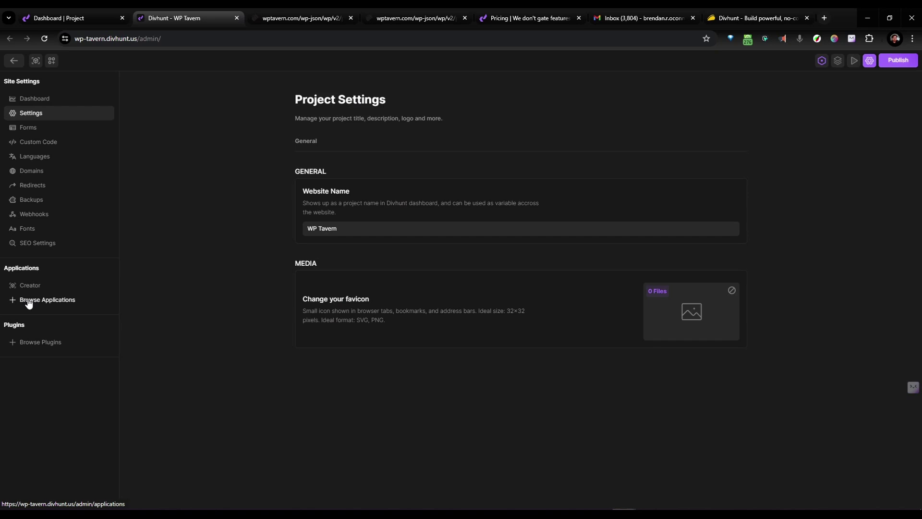
- Install the Rest and Collections applications on the WP Tavern site
click(29, 300)
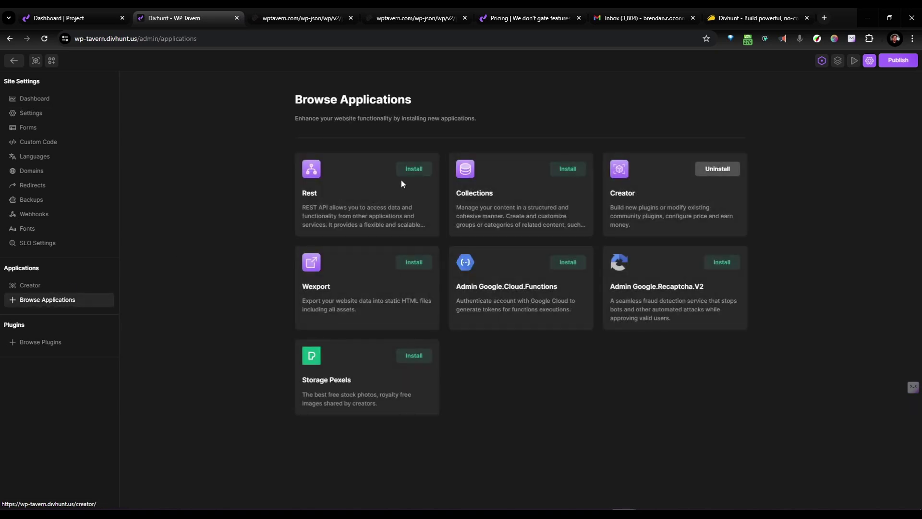
click(419, 172)
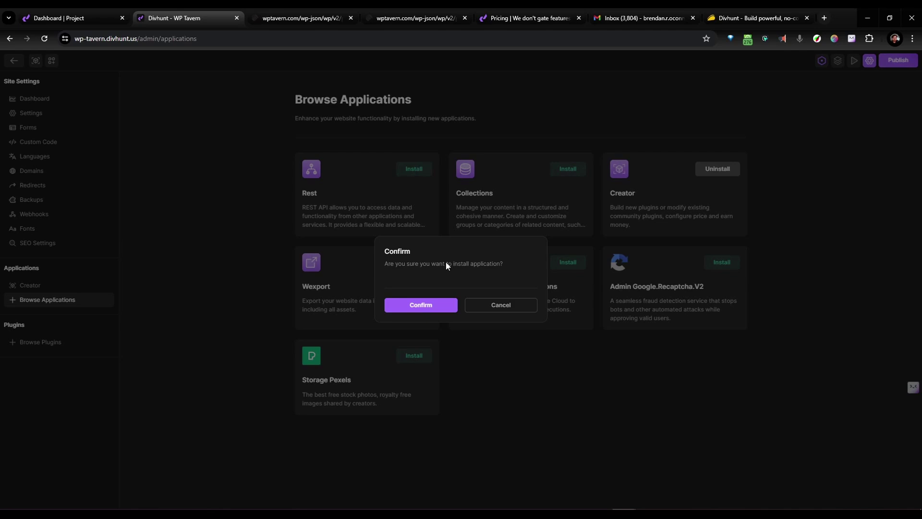
click(431, 302)
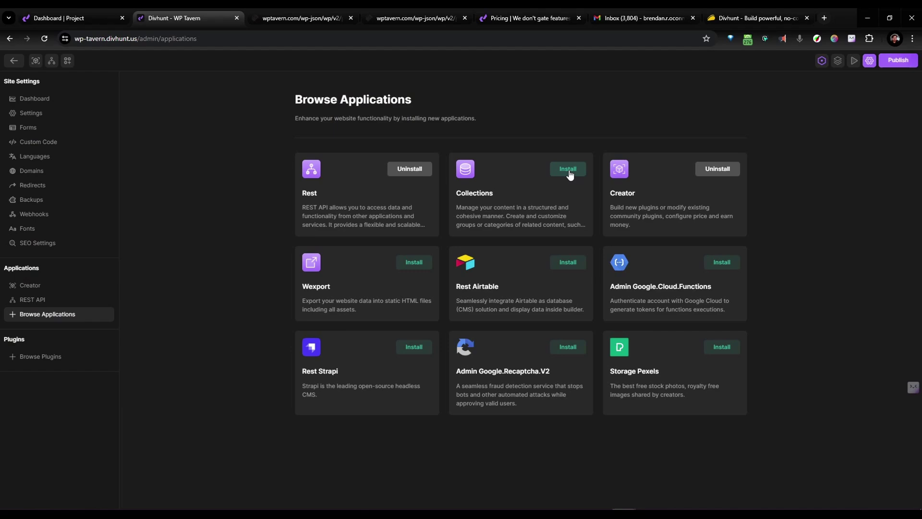
click(564, 172)
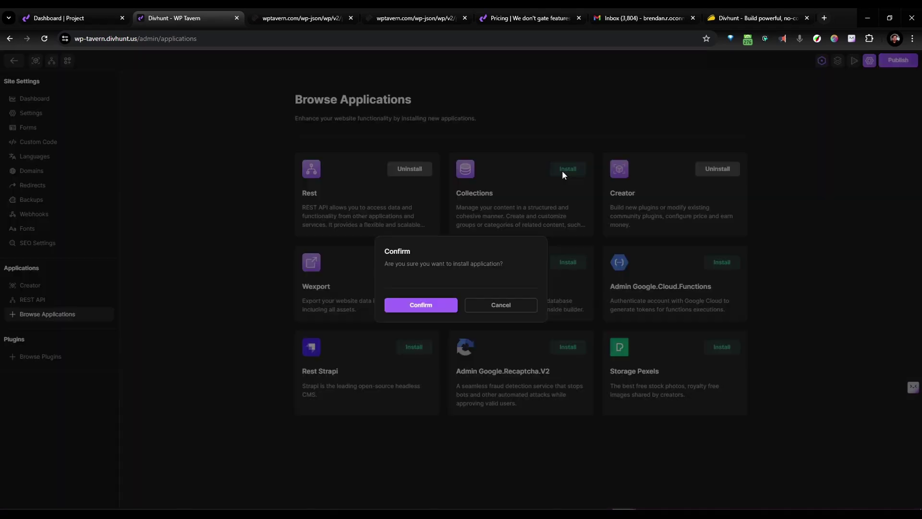
click(411, 304)
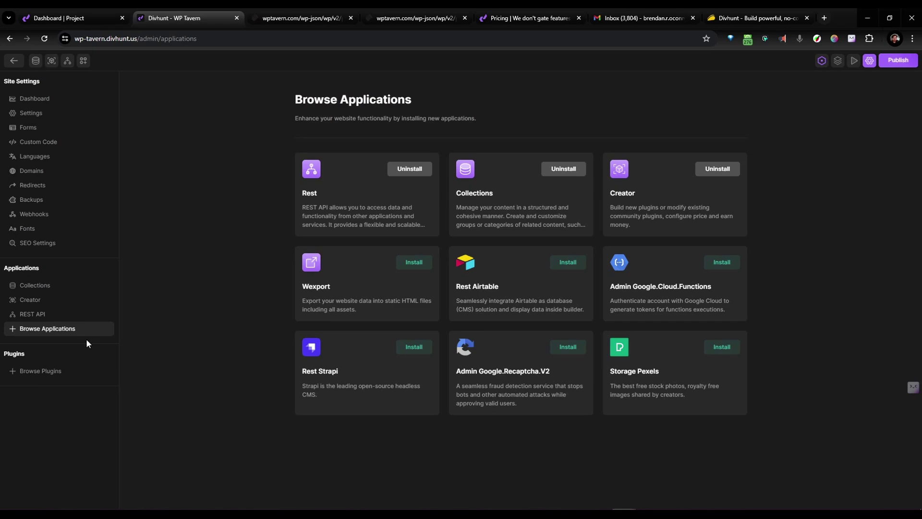
- Browse through the list of available plugins
click(45, 374)
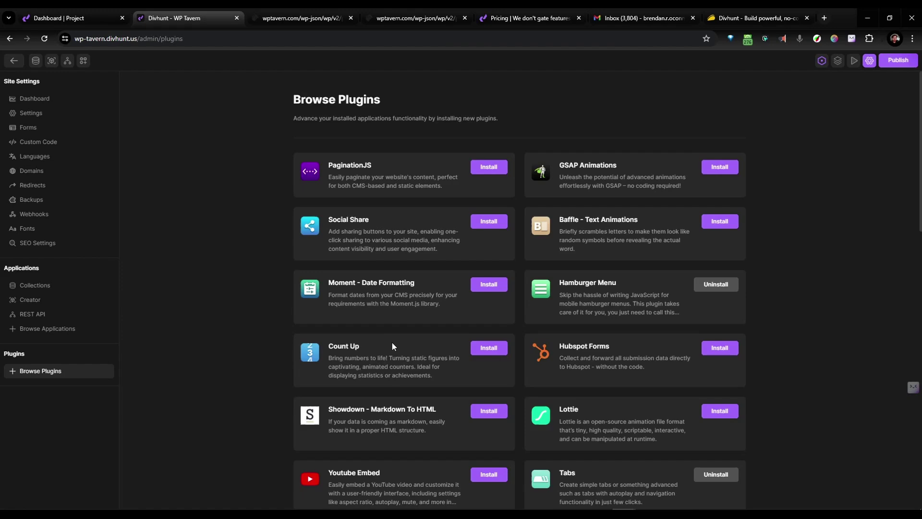
scroll(391, 342, down, 3)
scroll(390, 343, down, 4)
scroll(164, 350, up, 4)
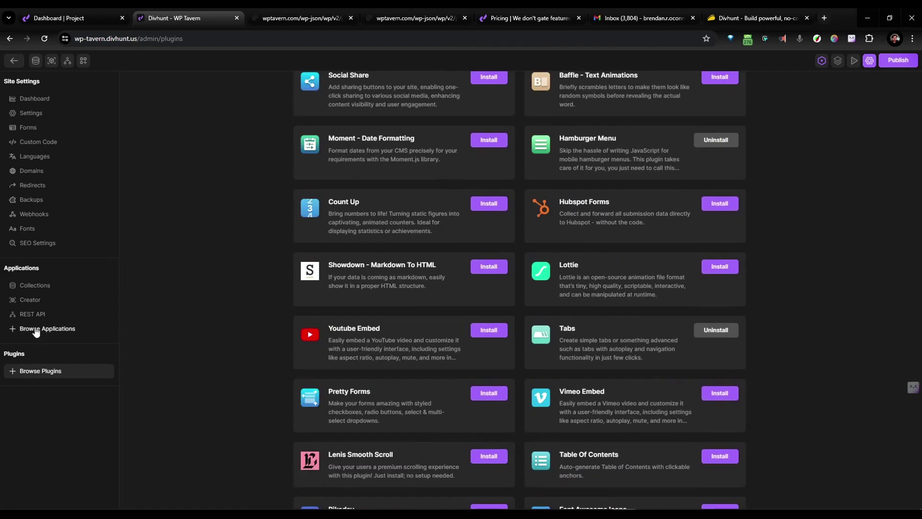
- From the REST API overview, add a GET request named 'WP Tavern Blog Archive'
click(29, 315)
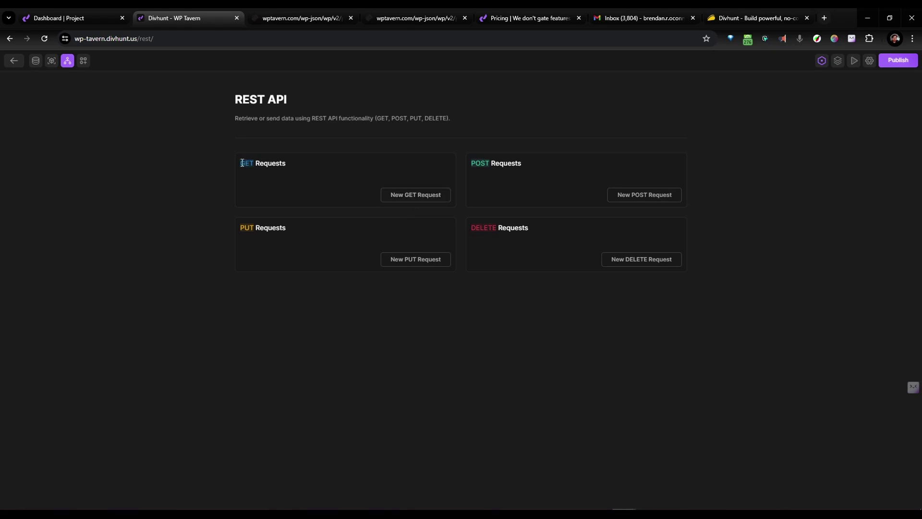
drag(240, 163, 291, 167)
double_click(278, 99)
click(387, 168)
click(409, 197)
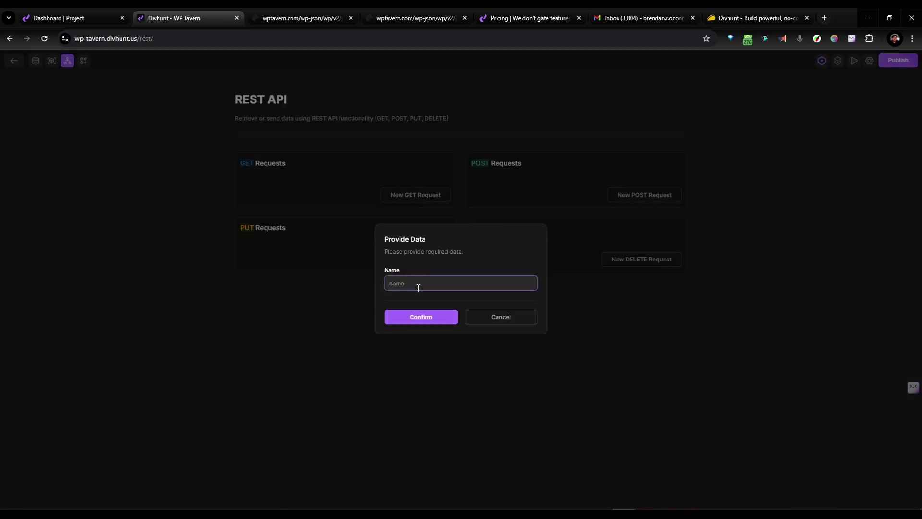
text(WP Tavern Blog Archive)
click(422, 317)
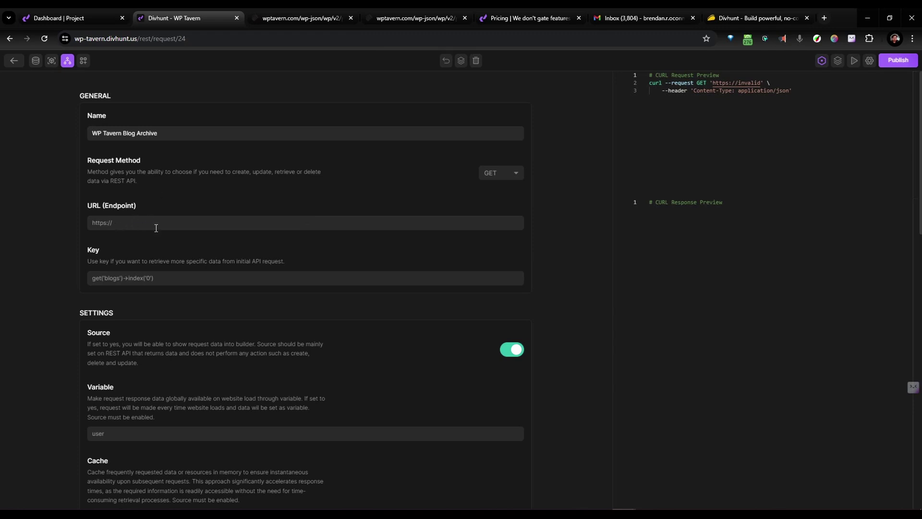
click(289, 18)
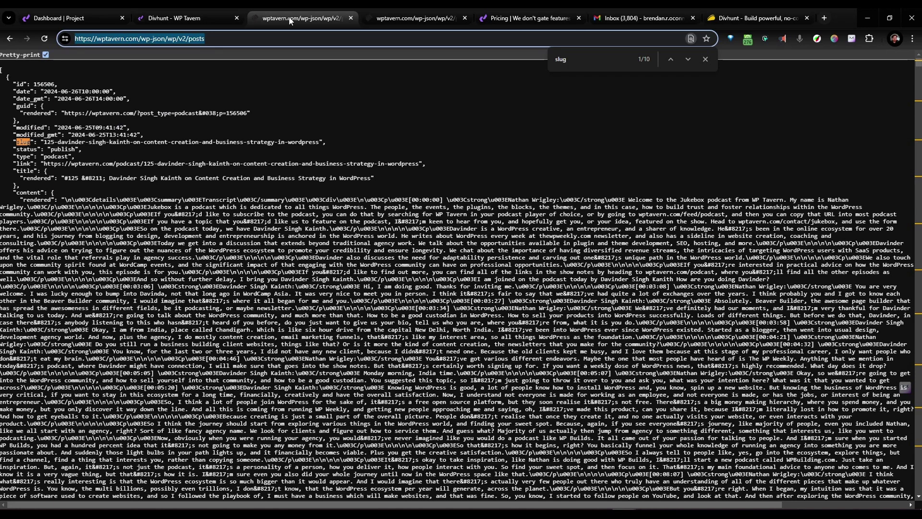
click(205, 85)
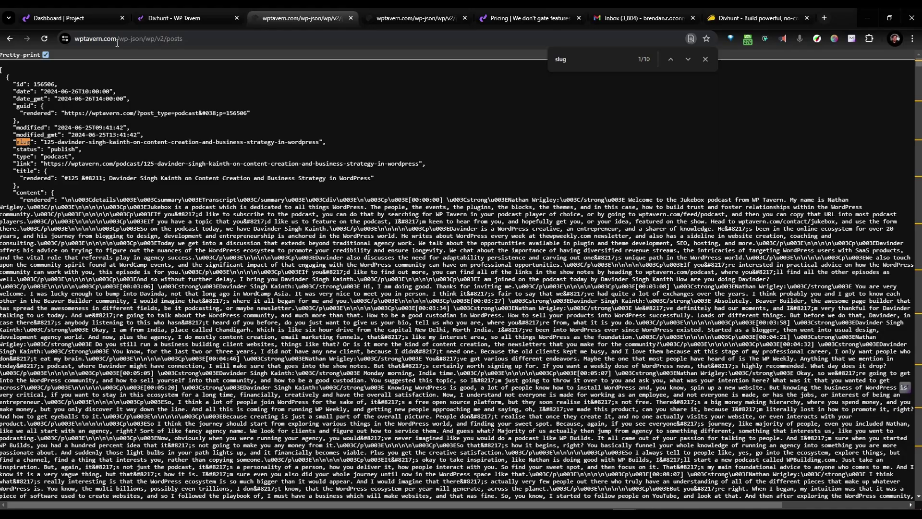
click(195, 37)
key(ctrl+c)
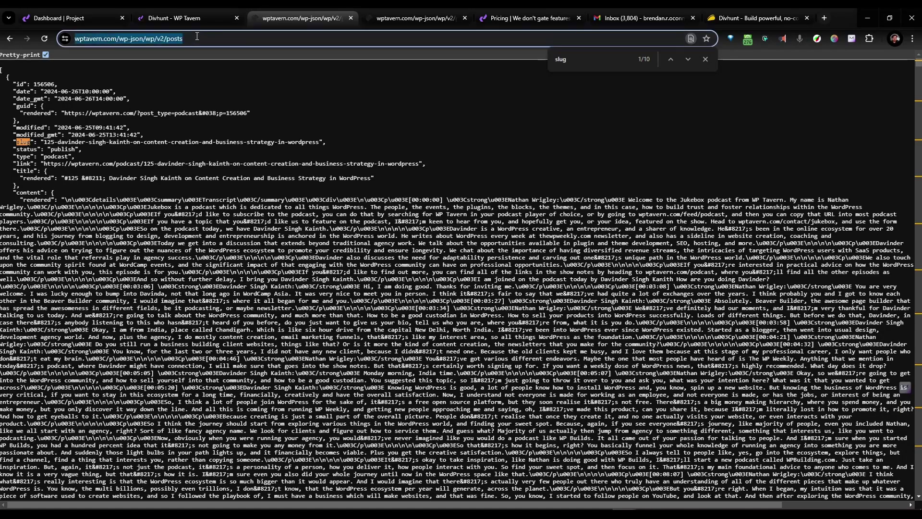
click(51, 168)
scroll(150, 342, down, 5)
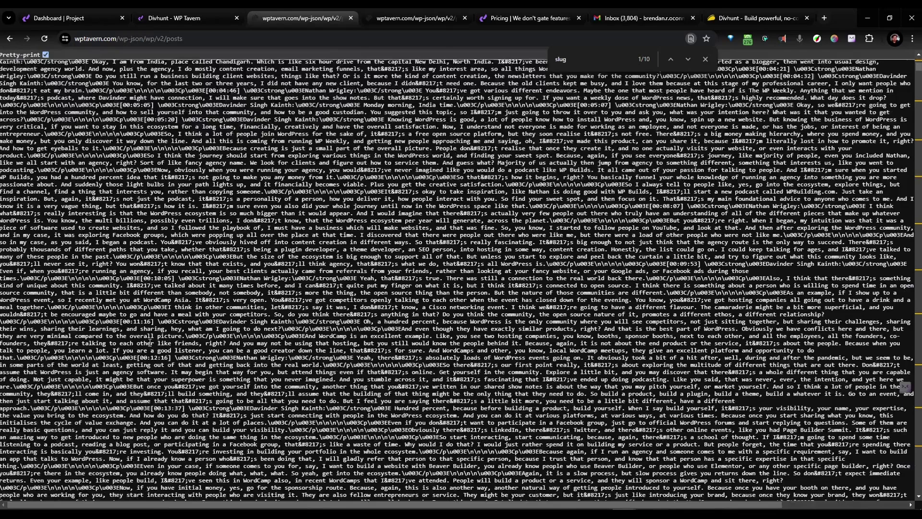
scroll(150, 342, up, 5)
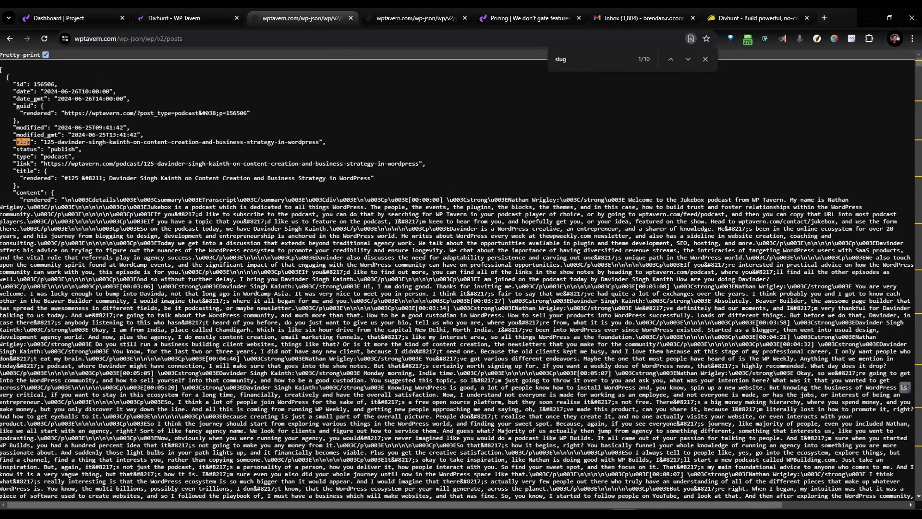
click(705, 59)
click(185, 22)
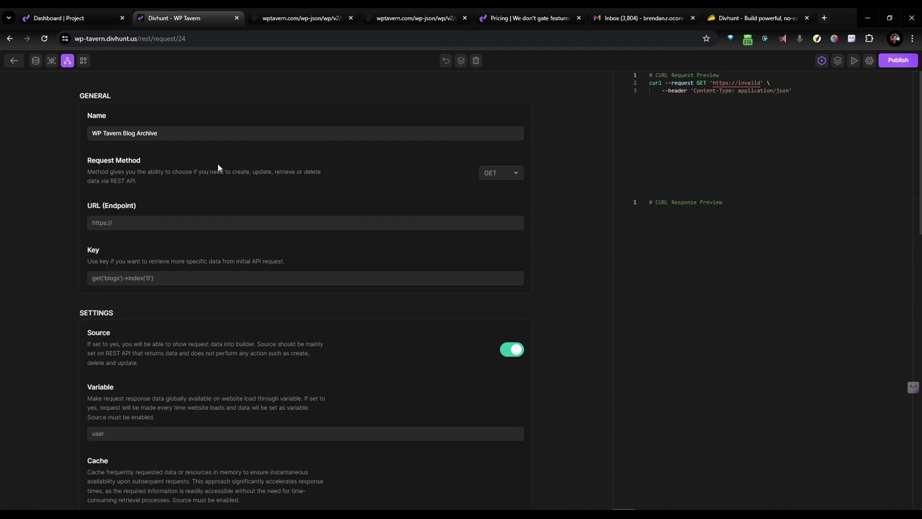
click(172, 223)
key(ctrl+v)
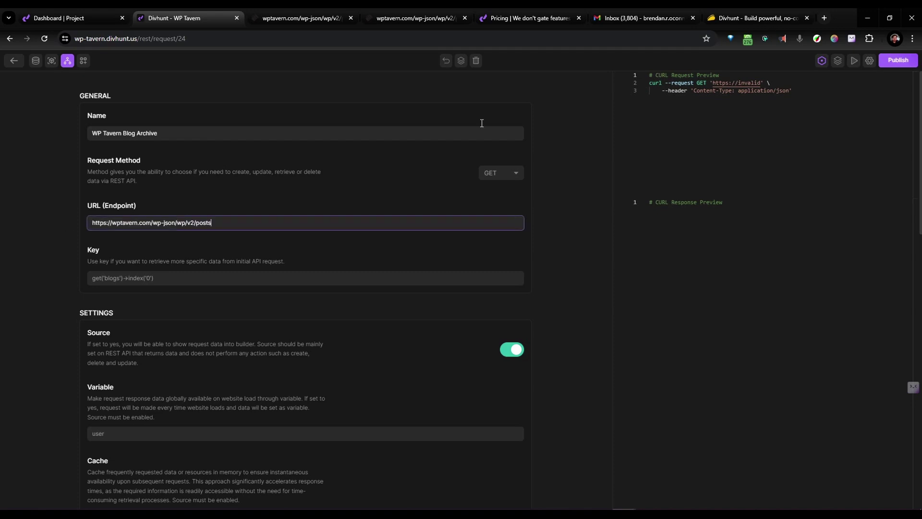
click(460, 64)
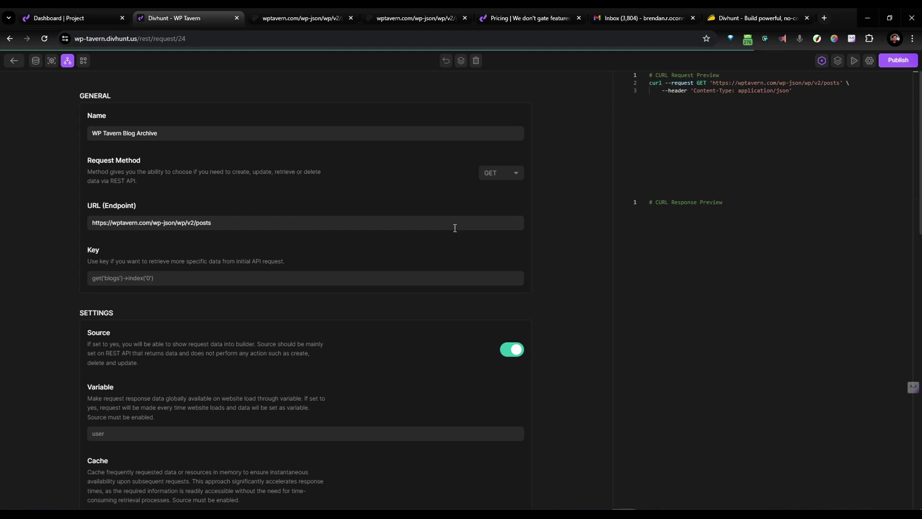
- Inspect the first post's id 156506 and slug in the JSON, then return to the builder's pages
click(688, 225)
drag(689, 225, 777, 240)
click(703, 224)
scroll(768, 250, down, 1)
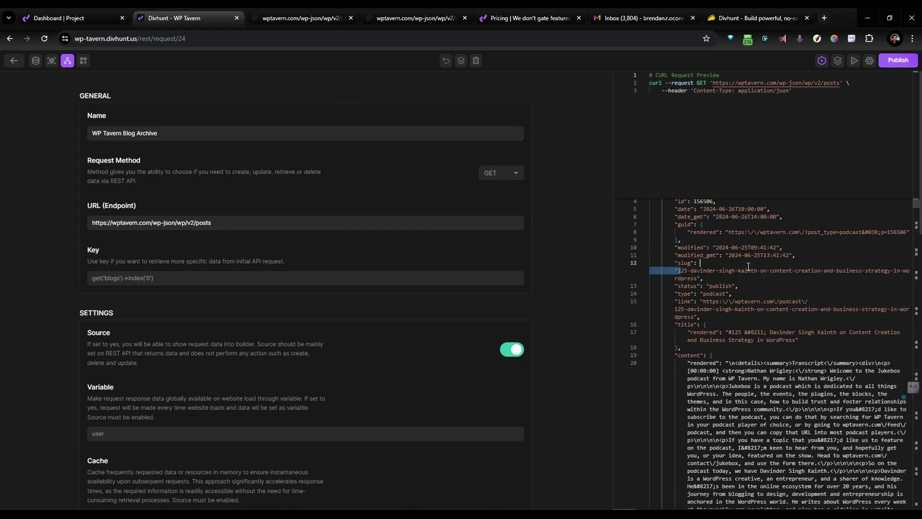
drag(680, 271, 763, 272)
scroll(701, 323, down, 2)
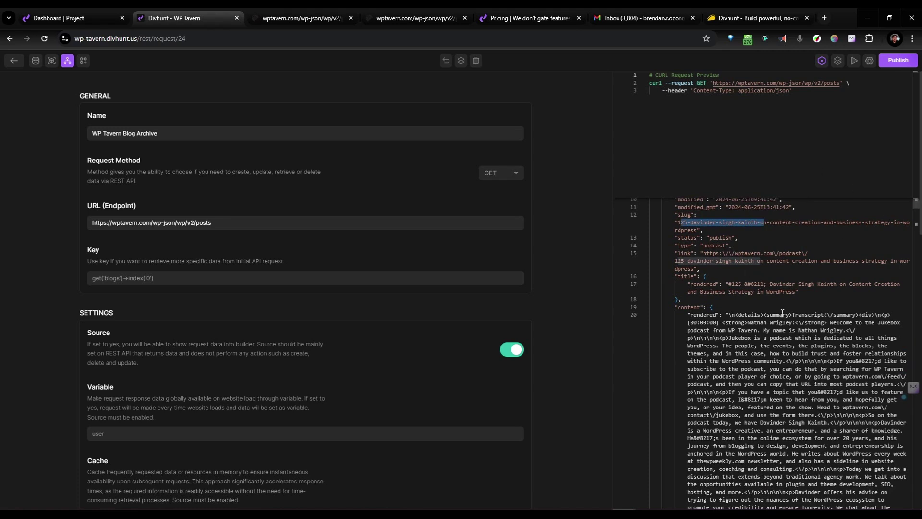
scroll(782, 313, up, 3)
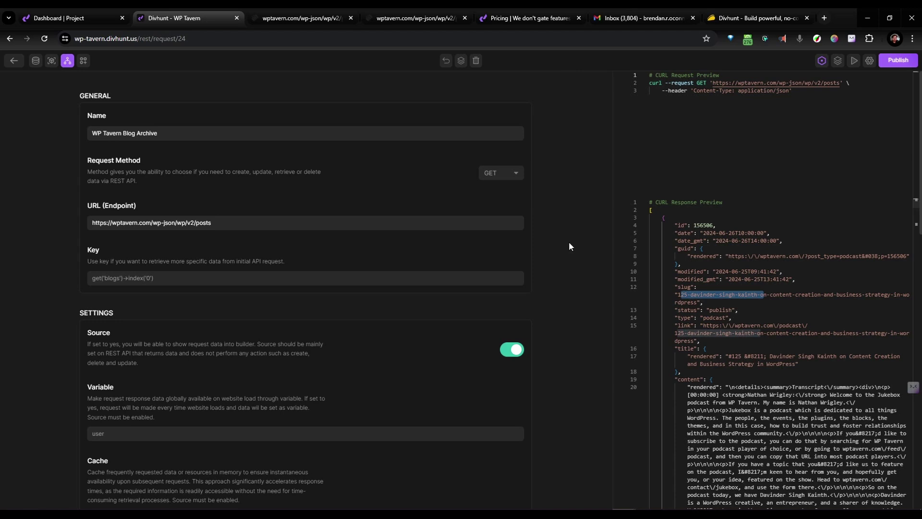
click(14, 61)
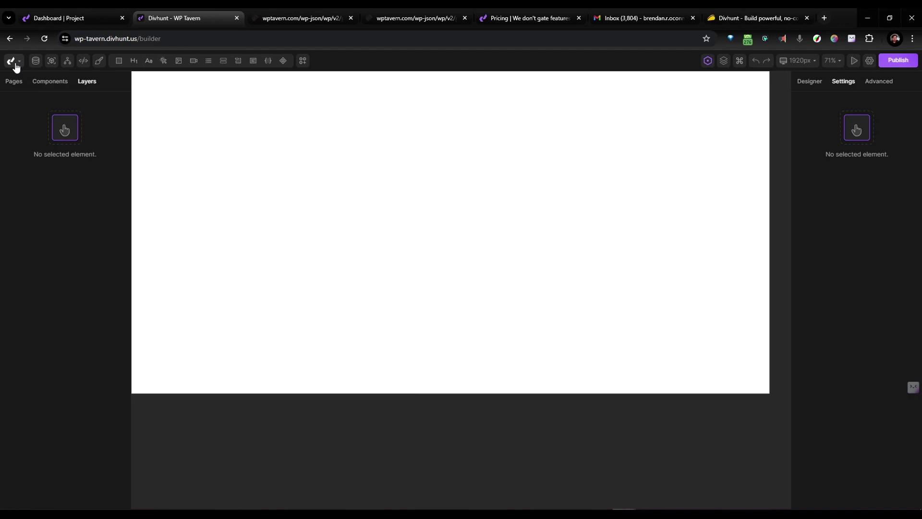
click(14, 85)
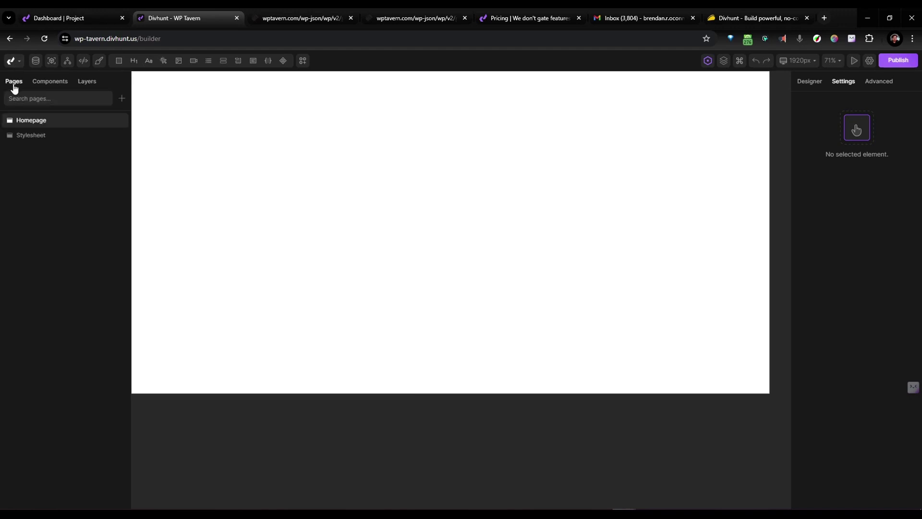
- Create a page titled 'Blog Archive' at /blog-archive and recentre the canvas on it
click(122, 98)
text(Blog Archive)
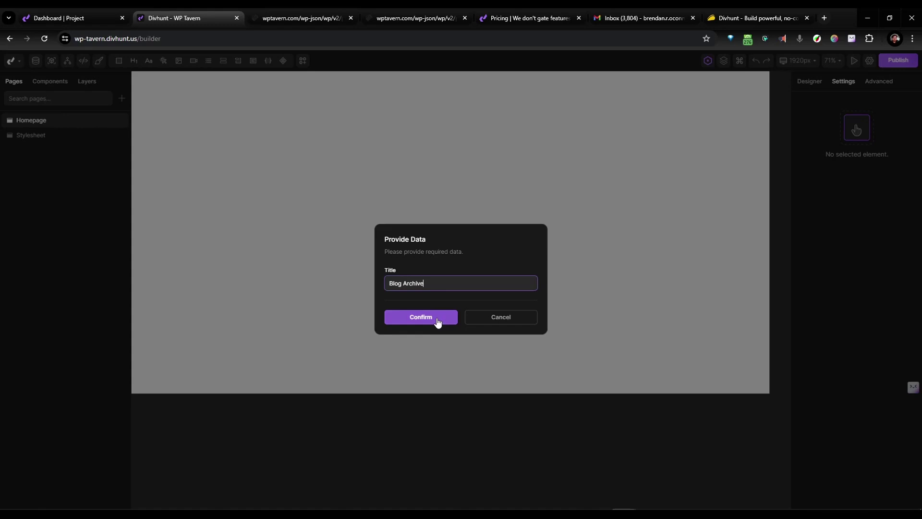
click(436, 318)
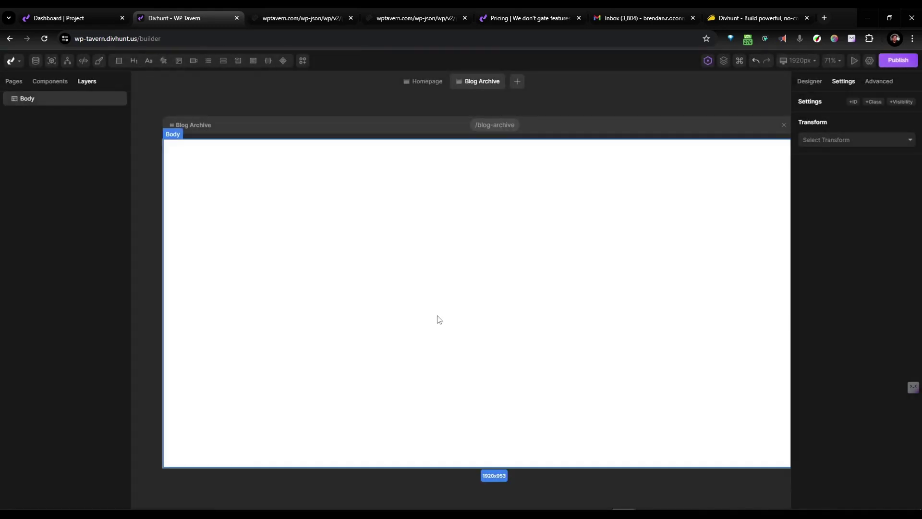
scroll(508, 250, down, 3)
scroll(508, 250, up, 3)
scroll(508, 250, down, 3)
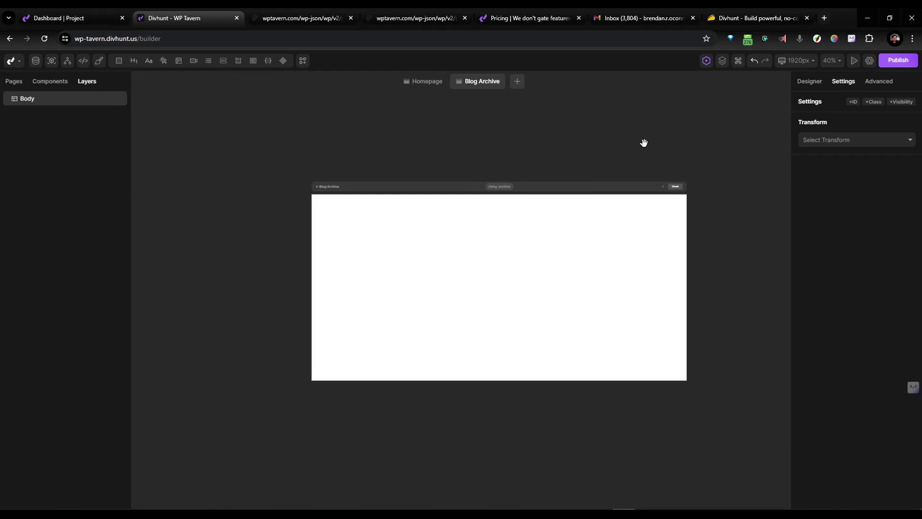
drag(643, 142, 541, 151)
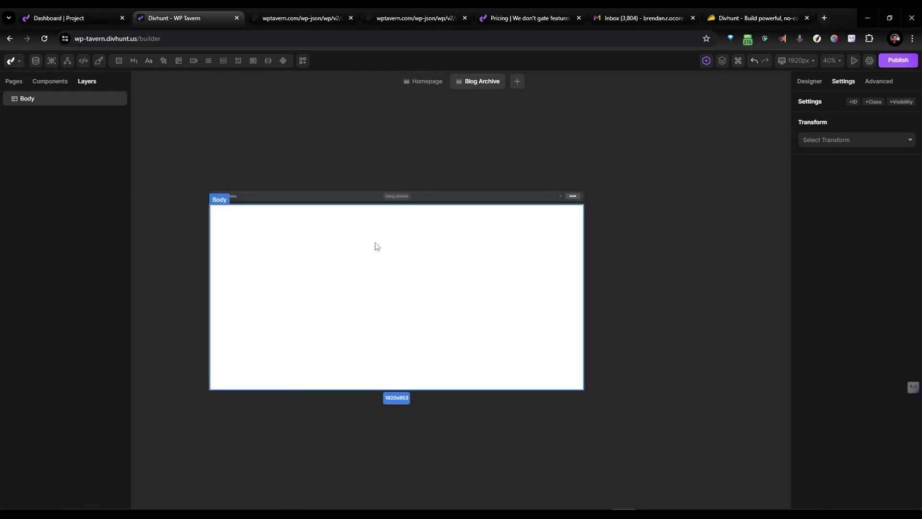
scroll(448, 216, down, 1)
scroll(446, 212, up, 4)
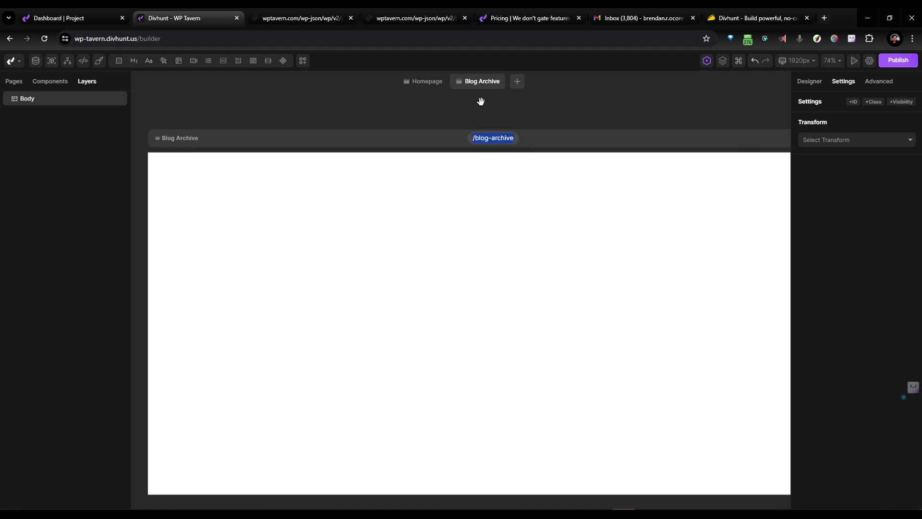
- Check Blog Archive's /blog-archive route, then reopen Blog Archive alone from the pages list
click(425, 83)
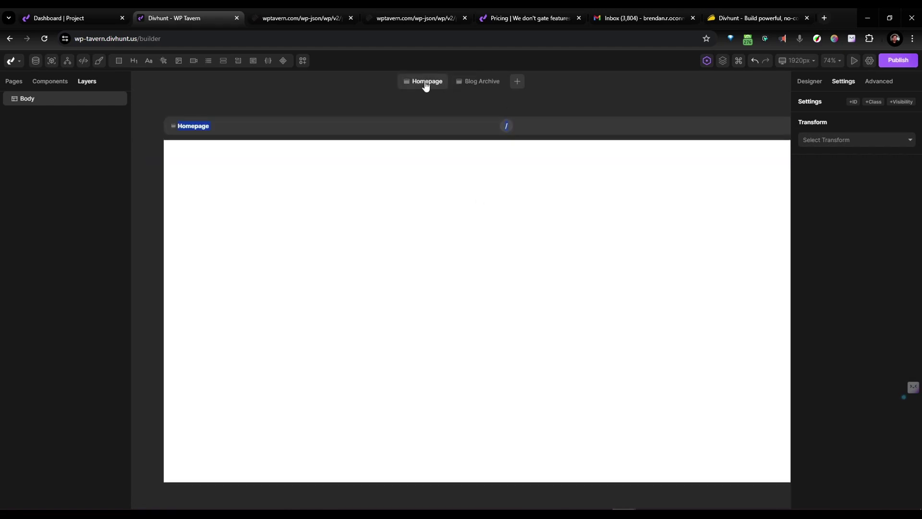
click(469, 86)
click(435, 84)
click(487, 86)
click(505, 133)
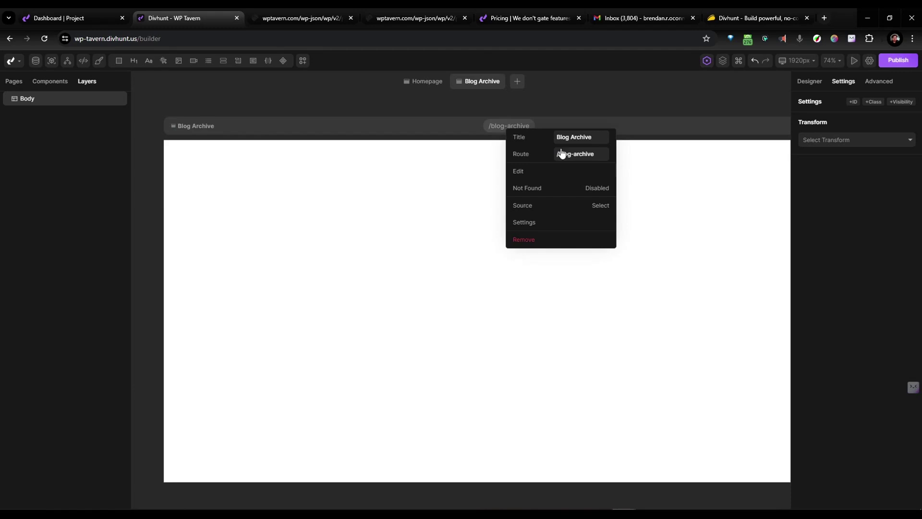
click(386, 111)
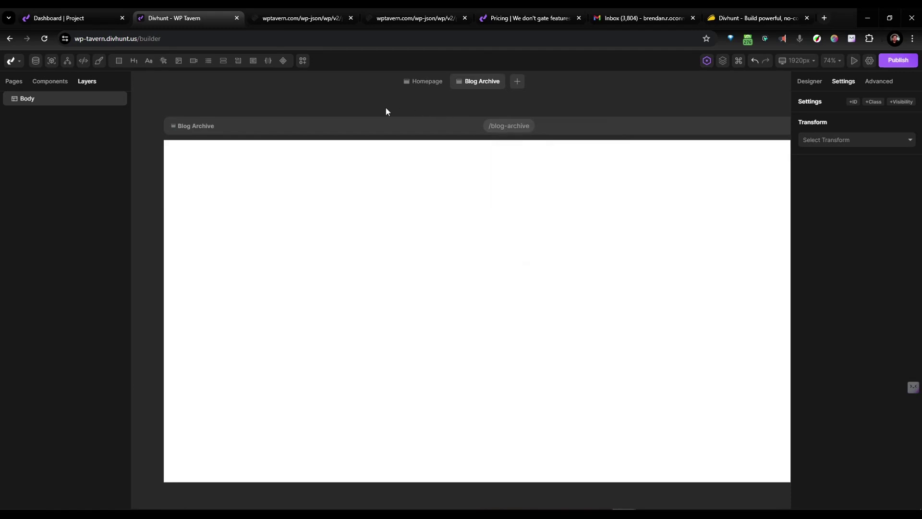
click(16, 85)
click(38, 156)
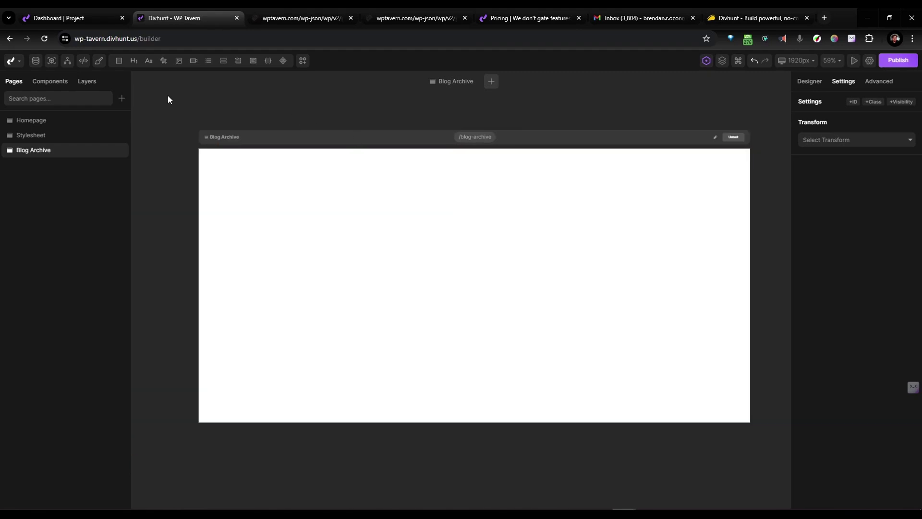
- Drag the Features / Content wireframe 'The Divhunt power in your hands' onto Blog Archive
click(304, 61)
click(91, 81)
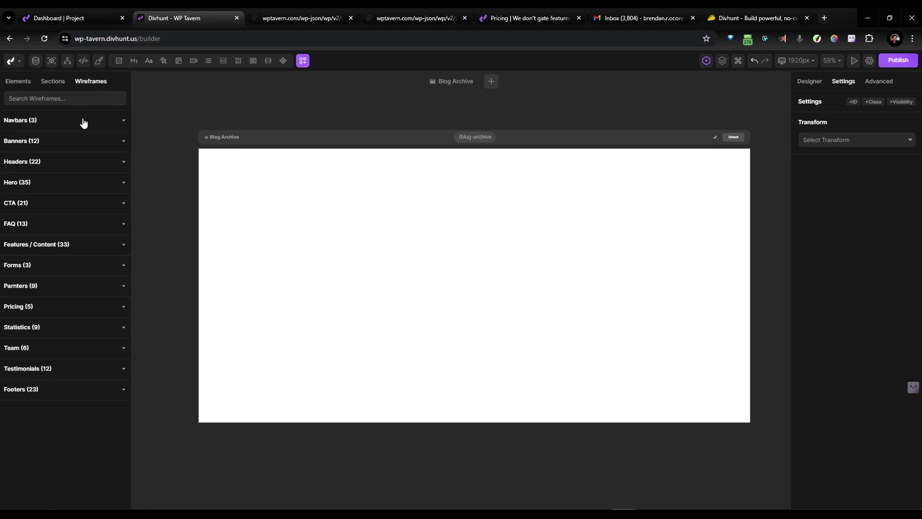
click(31, 247)
scroll(33, 254, down, 10)
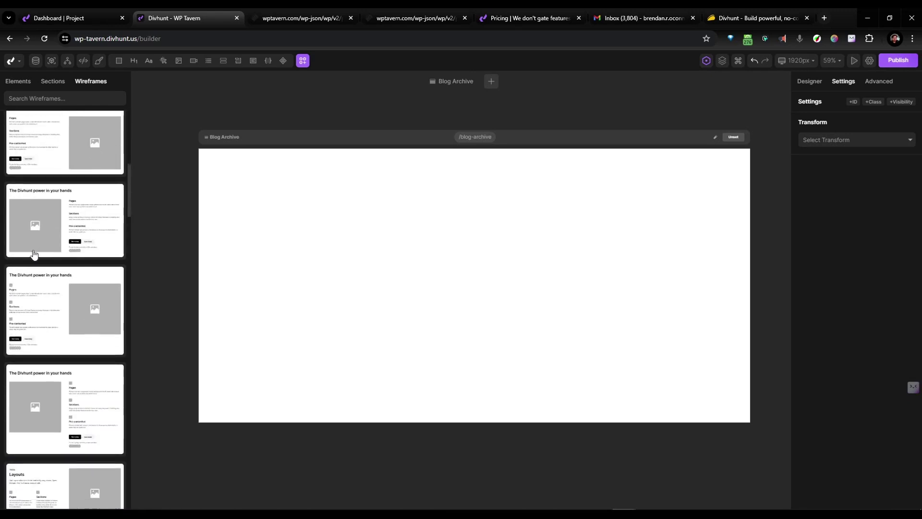
scroll(34, 255, down, 3)
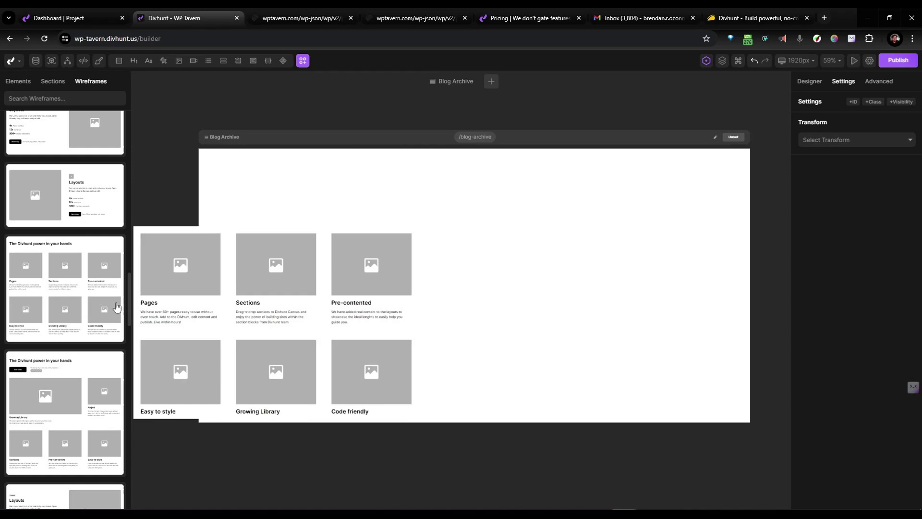
drag(50, 290, 449, 255)
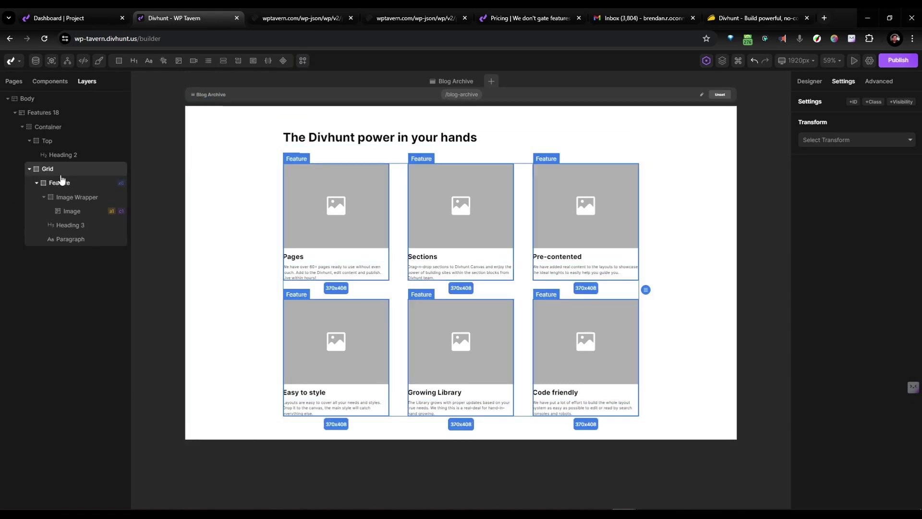
- Try four and two columns in Grid Settings, settling on three 1fr columns
click(810, 82)
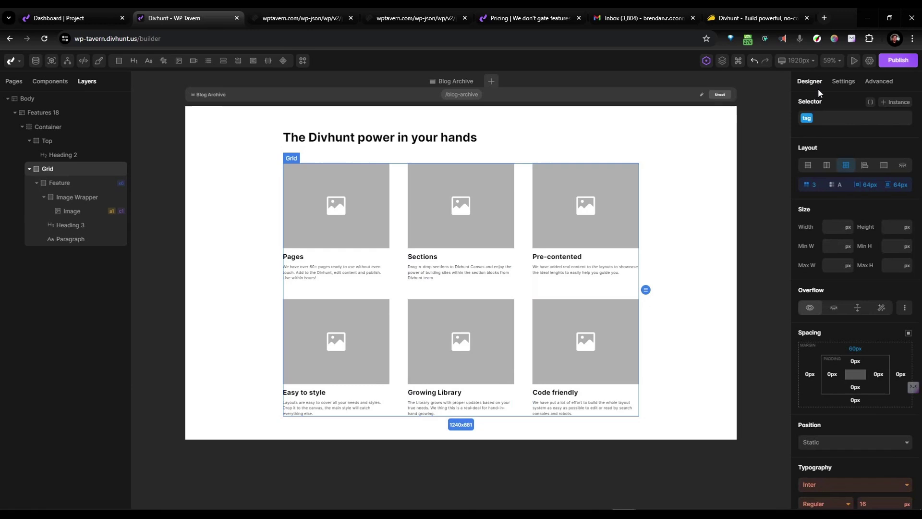
click(810, 186)
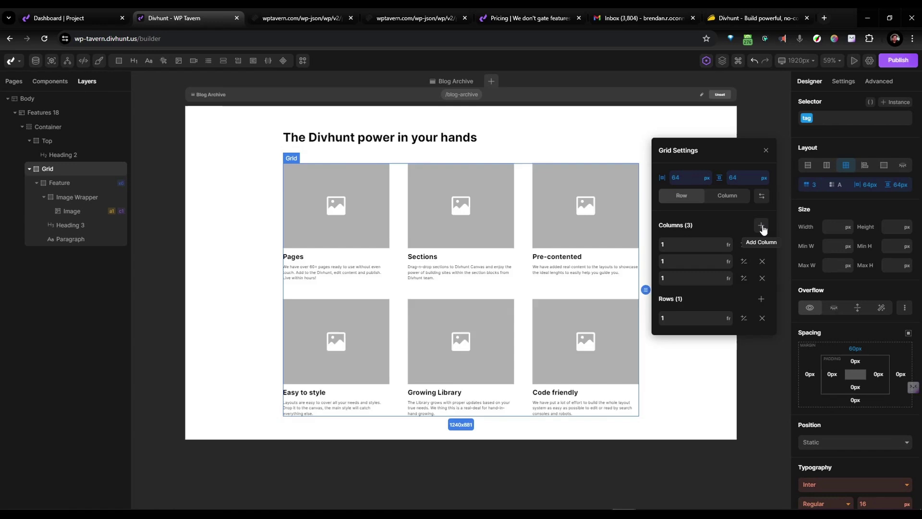
click(760, 225)
click(759, 294)
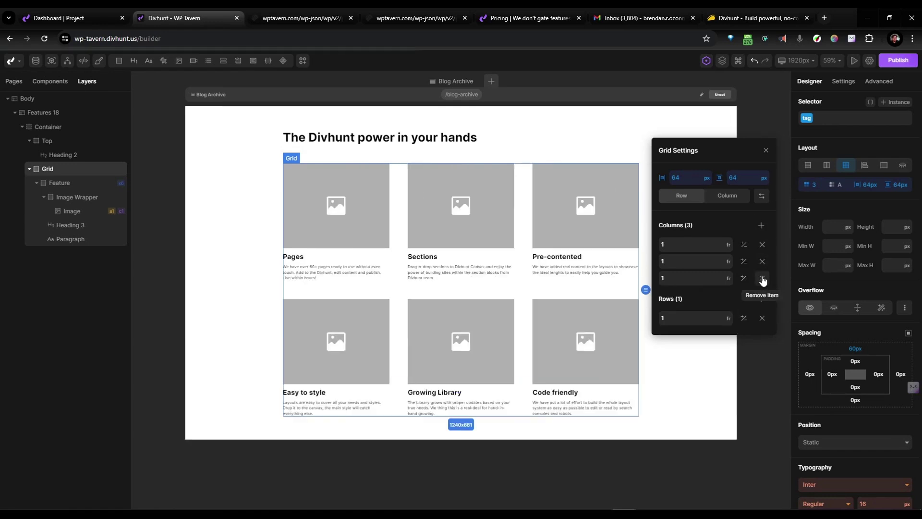
click(759, 278)
click(762, 225)
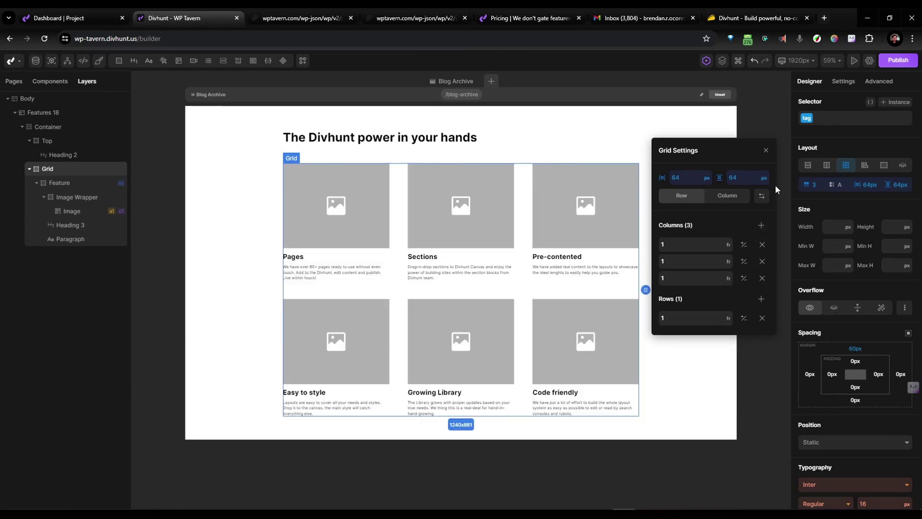
click(766, 151)
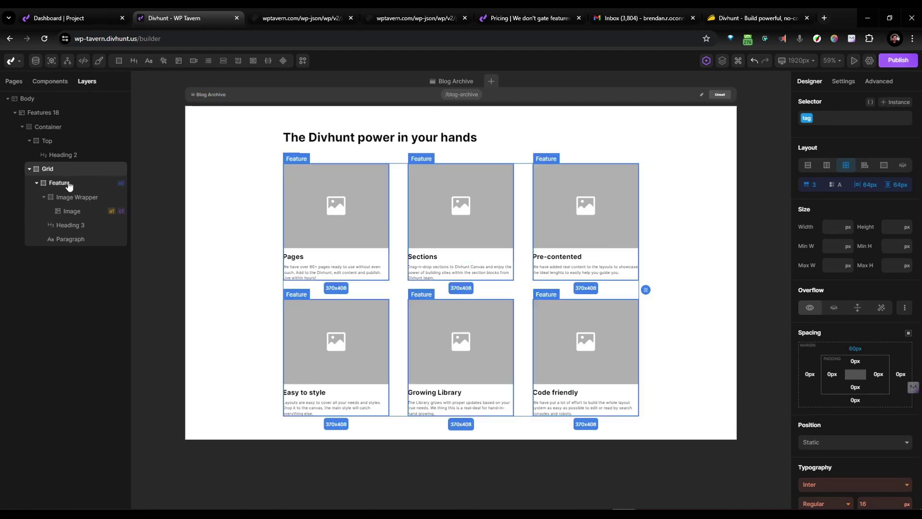
- Select the first Feature card, open its data source list, then reload the builder
click(68, 184)
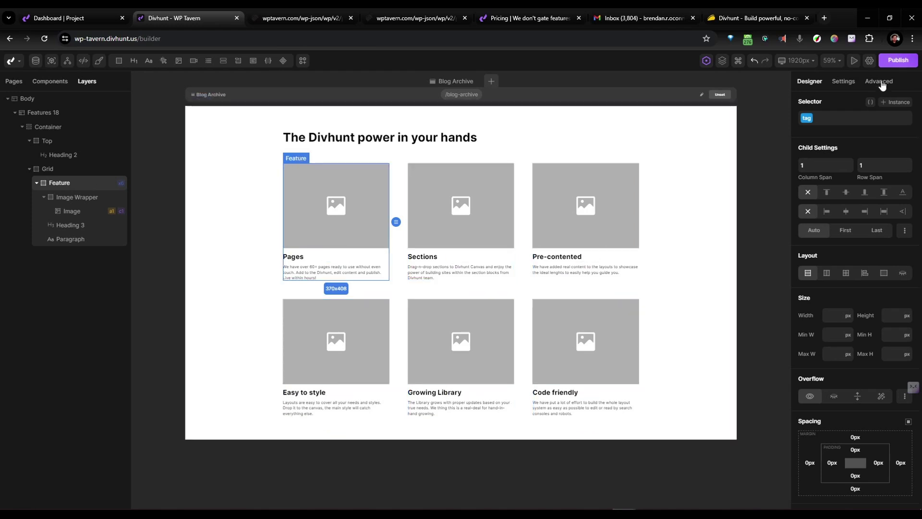
click(880, 82)
click(846, 140)
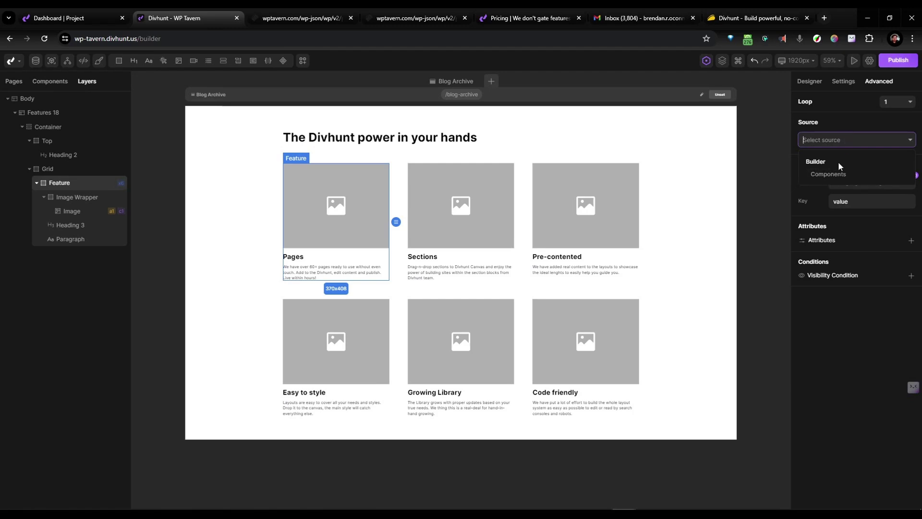
click(44, 38)
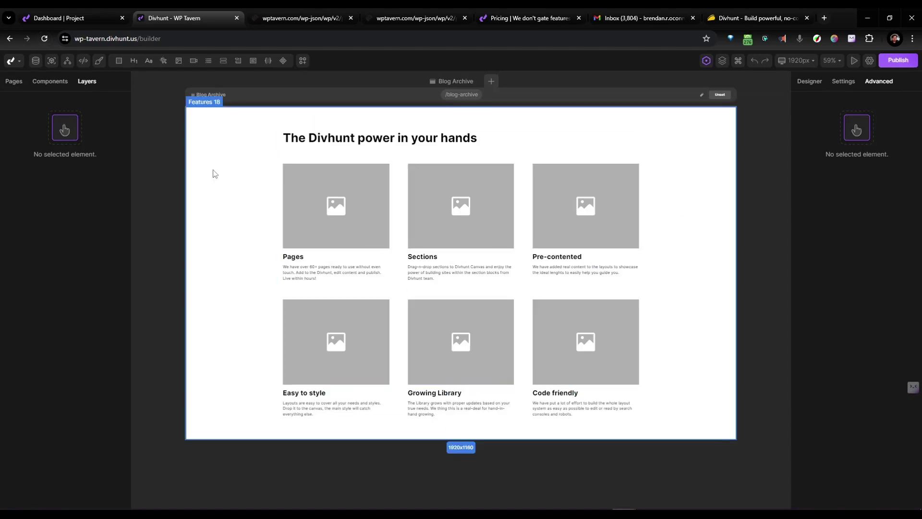
- Set the card's Loop Source to WP Tavern Blog Archive with Repeat Yes, yielding ten cards
click(392, 263)
click(59, 184)
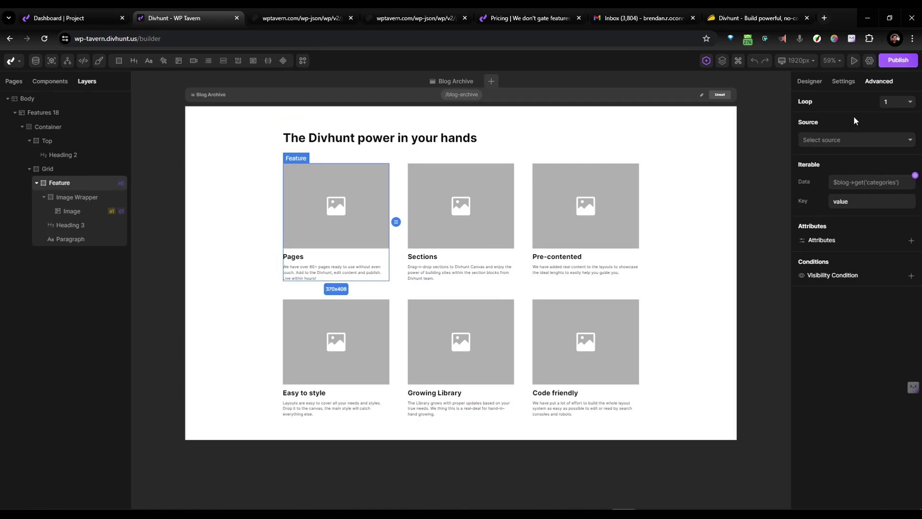
click(839, 139)
click(853, 200)
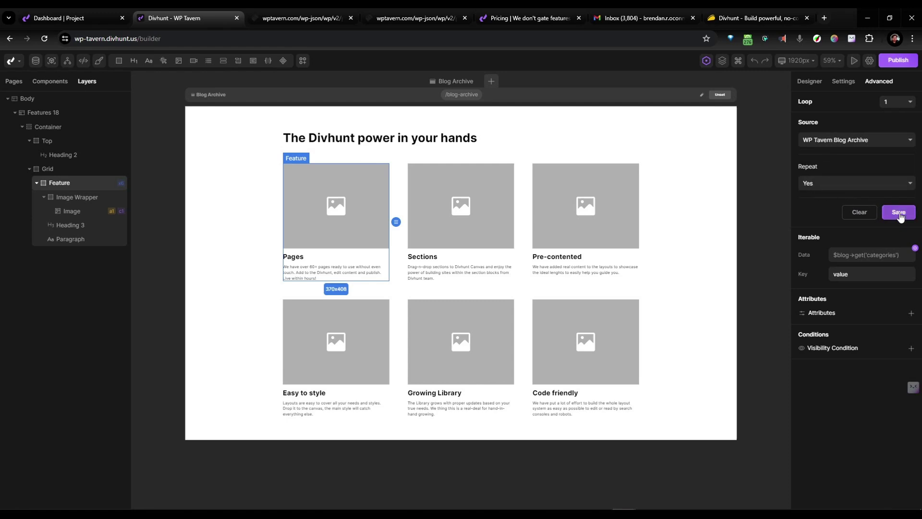
click(899, 213)
scroll(648, 199, down, 5)
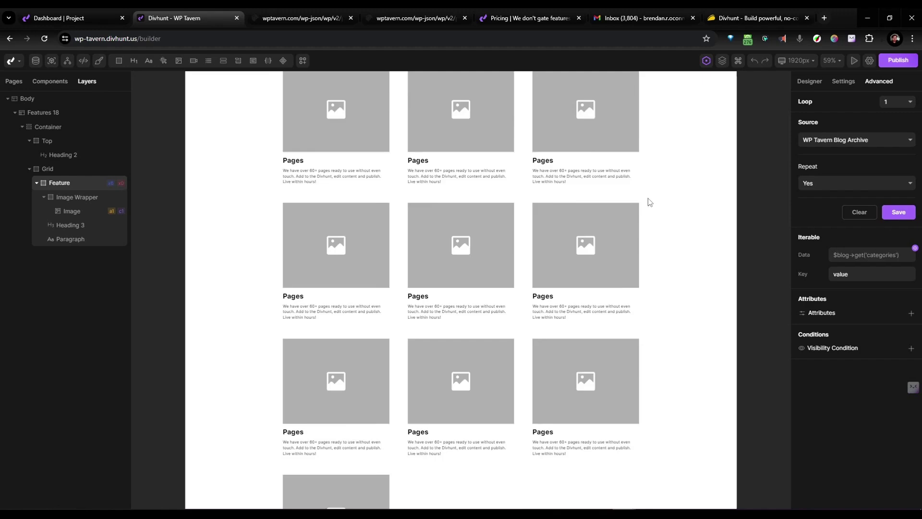
scroll(432, 426, down, 1)
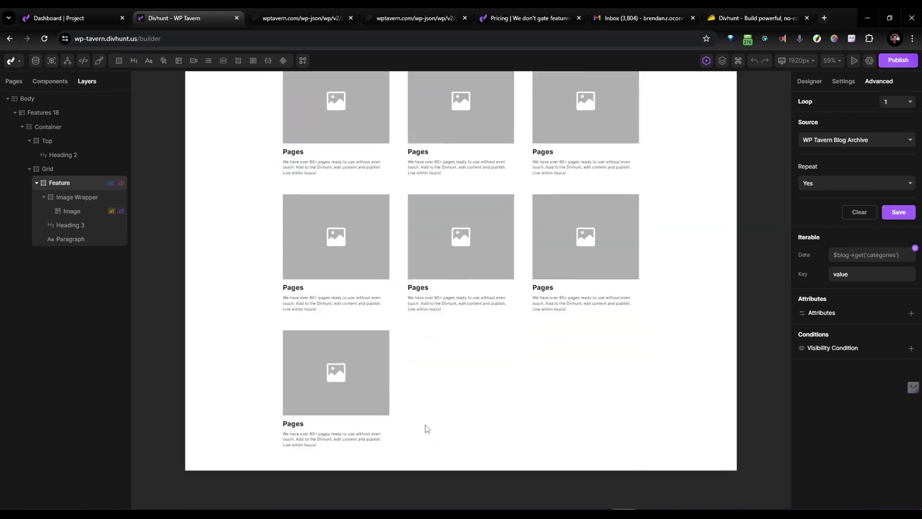
scroll(456, 413, up, 7)
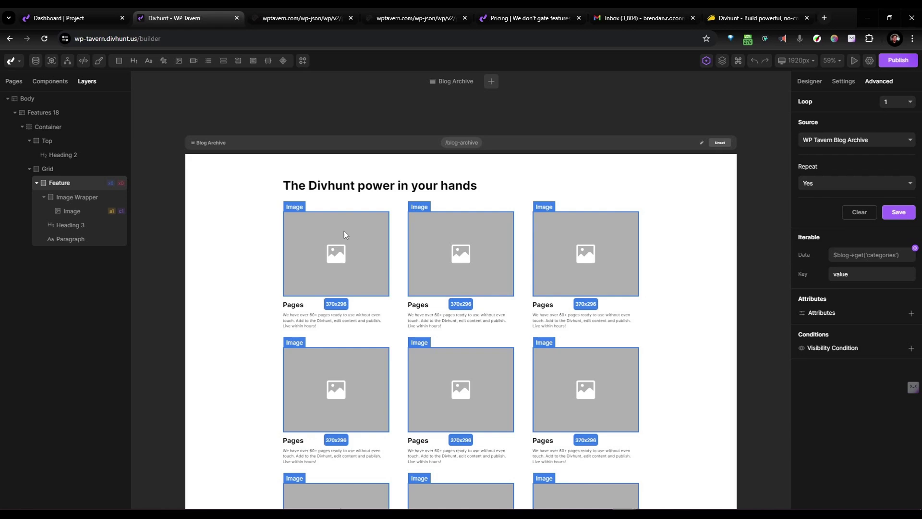
- Select the card's Heading 3 and open the dynamic data picker for its Content
click(310, 250)
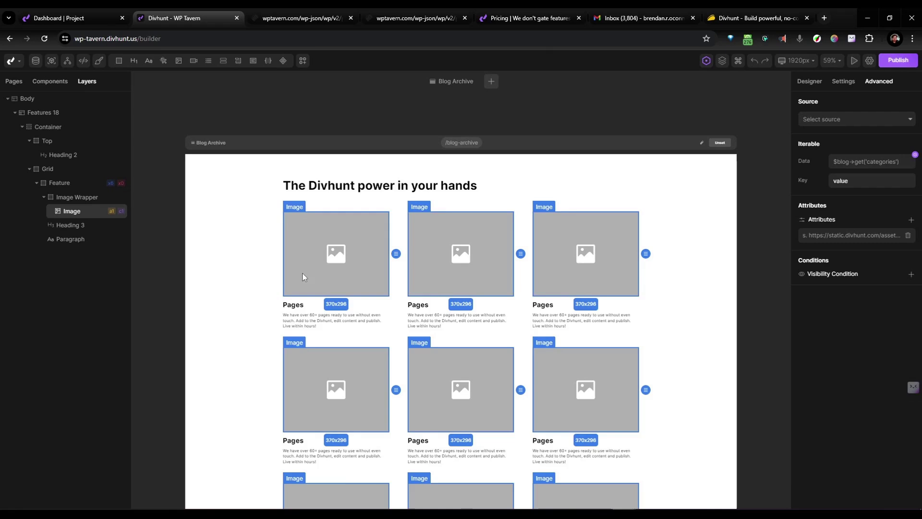
click(298, 306)
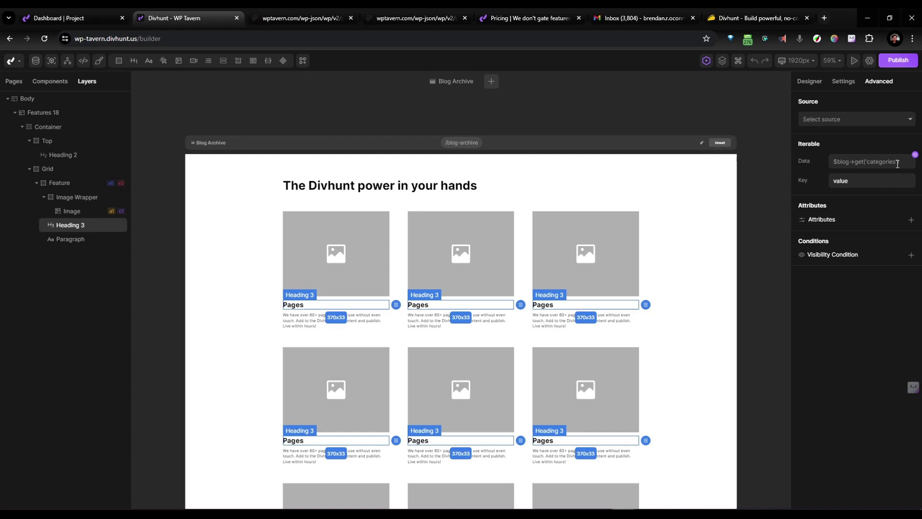
click(844, 81)
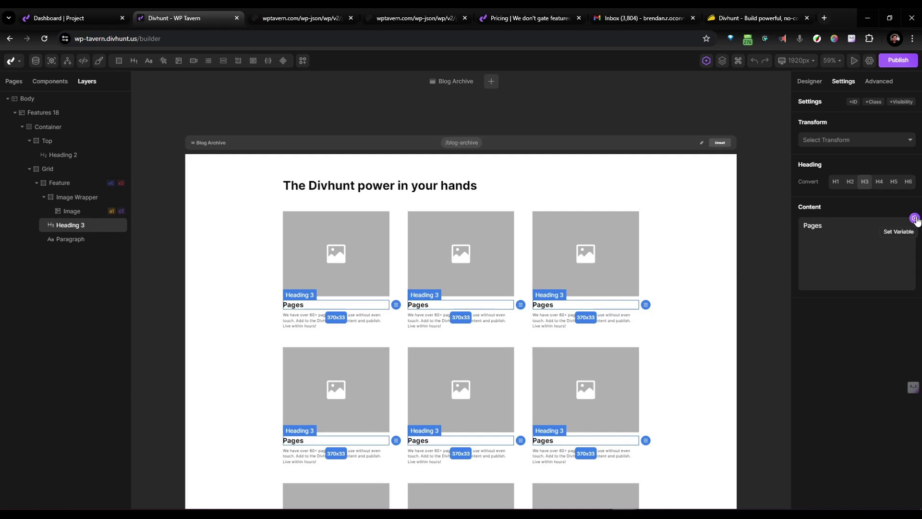
click(914, 219)
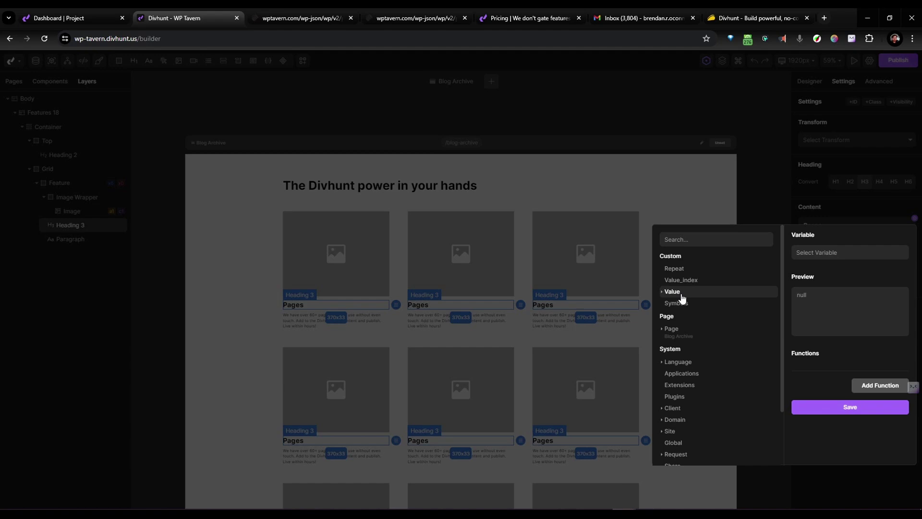
- Bind the heading to the post's value > title > rendered and save
click(680, 294)
click(679, 295)
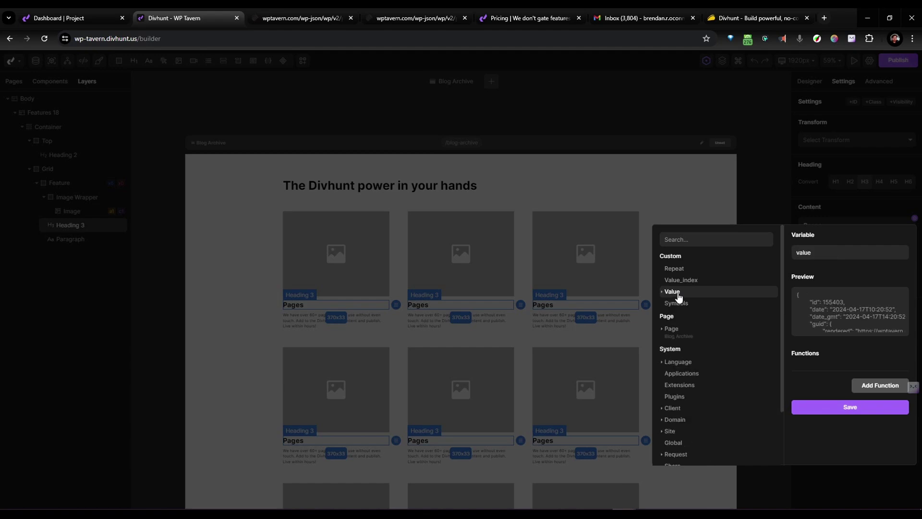
scroll(693, 377, down, 2)
scroll(693, 384, up, 2)
click(675, 293)
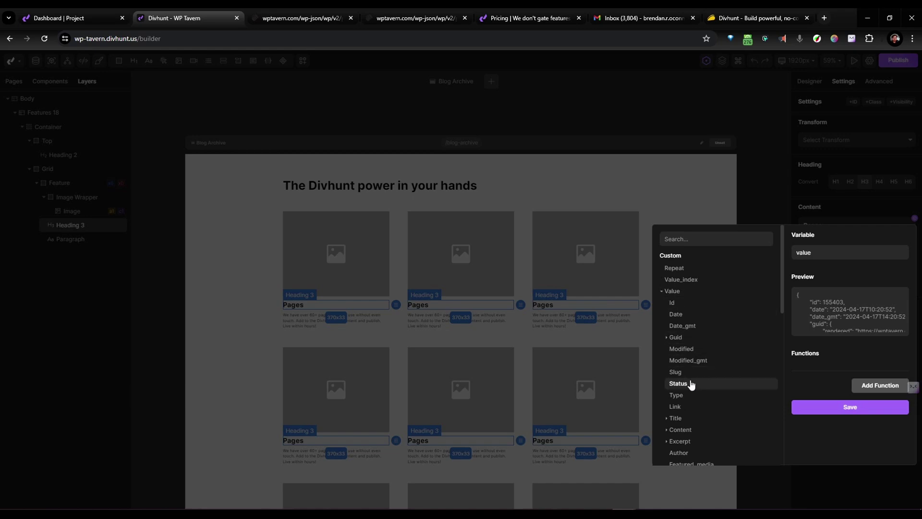
scroll(689, 384, down, 1)
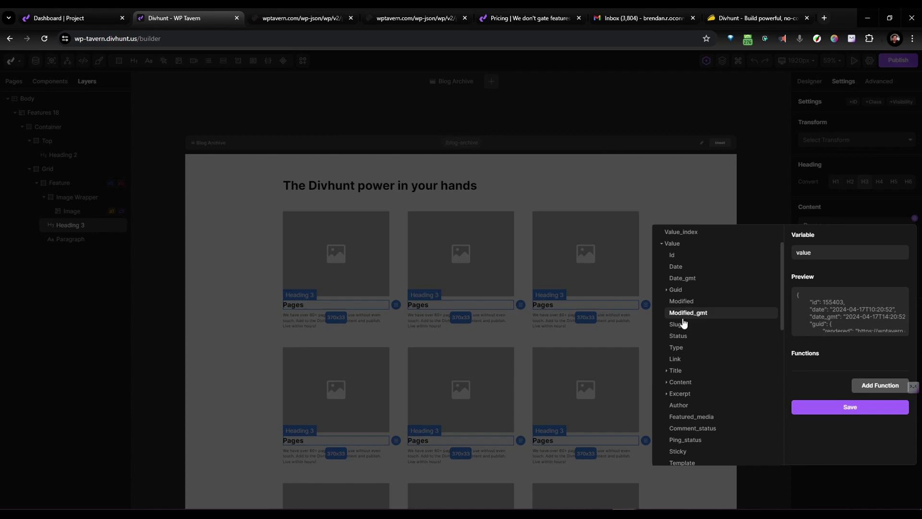
click(674, 371)
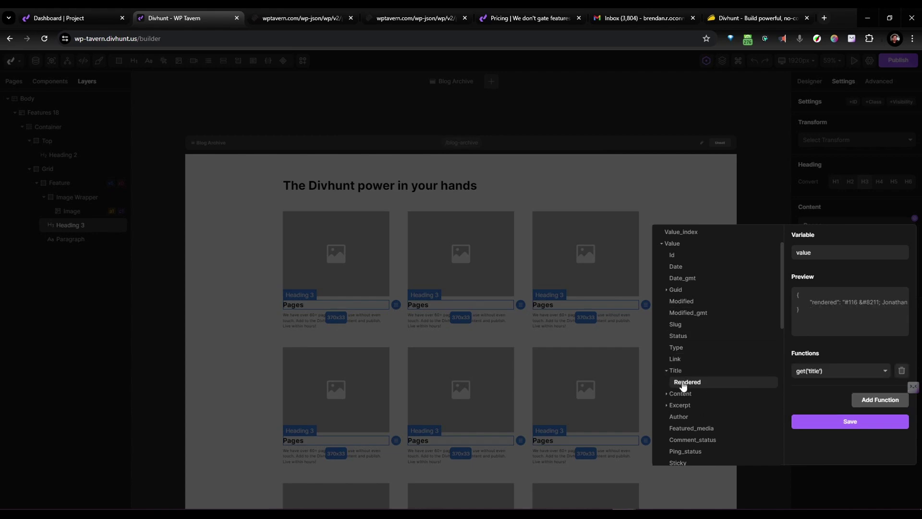
click(683, 382)
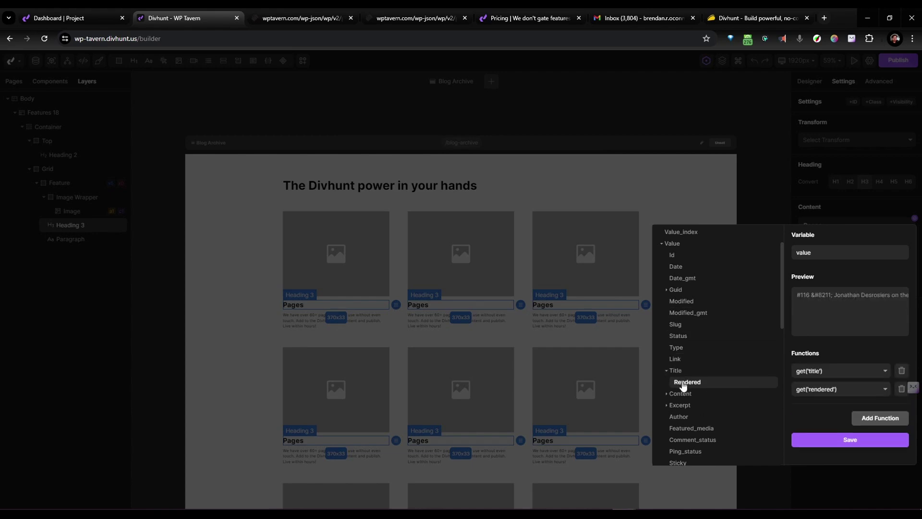
click(849, 440)
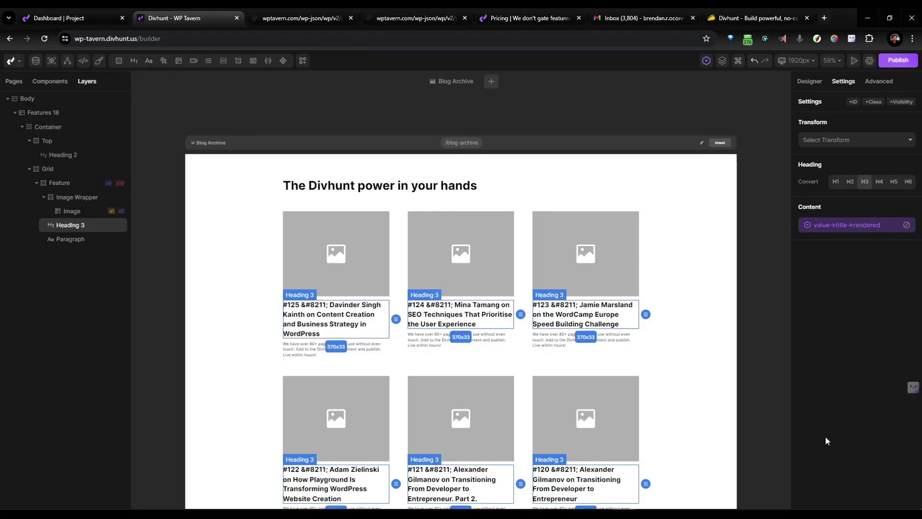
scroll(339, 312, down, 3)
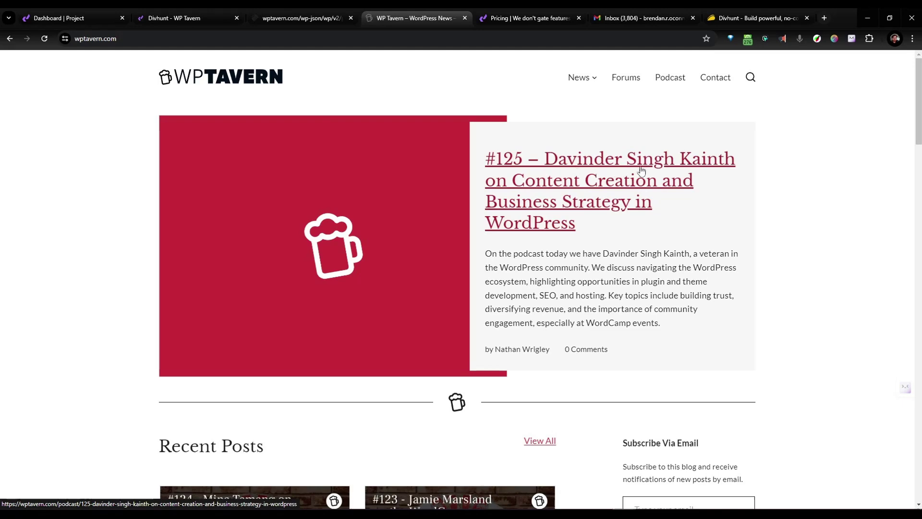
- Scroll wptavern.com's recent posts to compare them with the grid, then return to the Divhunt builder
scroll(142, 335, down, 3)
scroll(142, 335, down, 2)
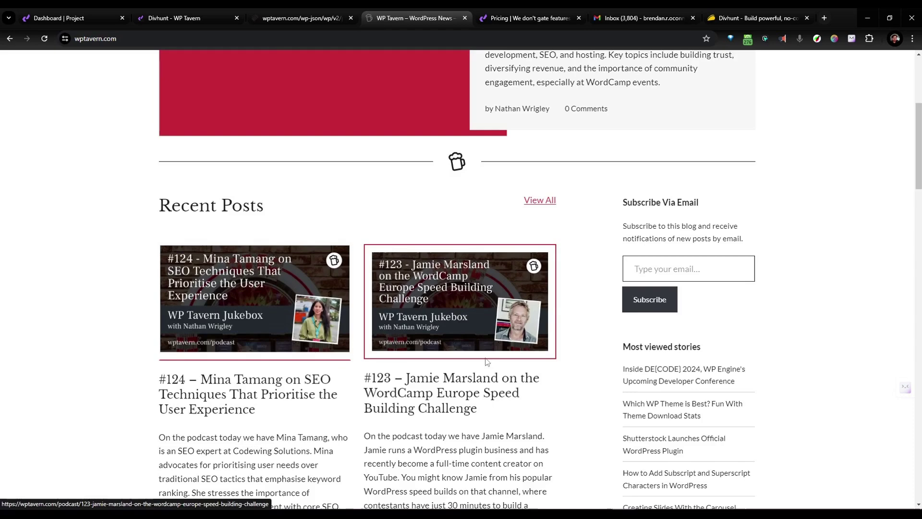
scroll(459, 308, down, 6)
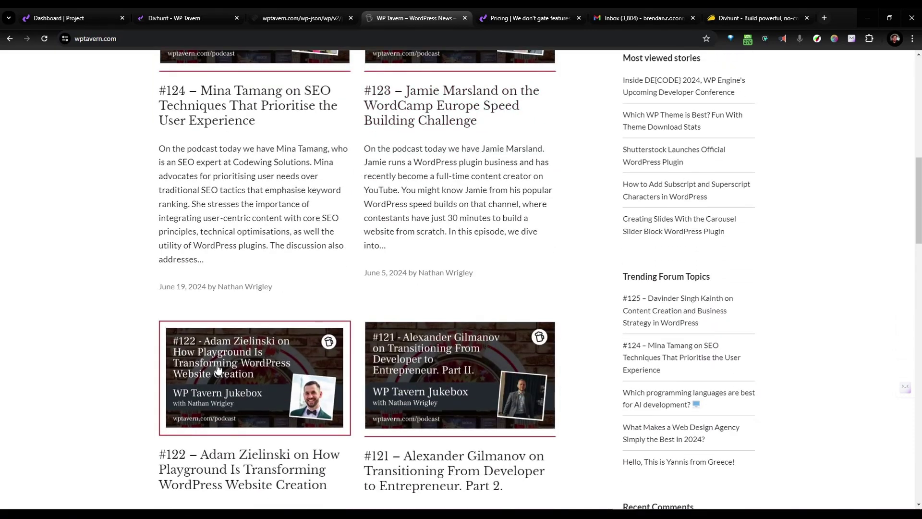
scroll(556, 274, down, 2)
scroll(586, 307, down, 4)
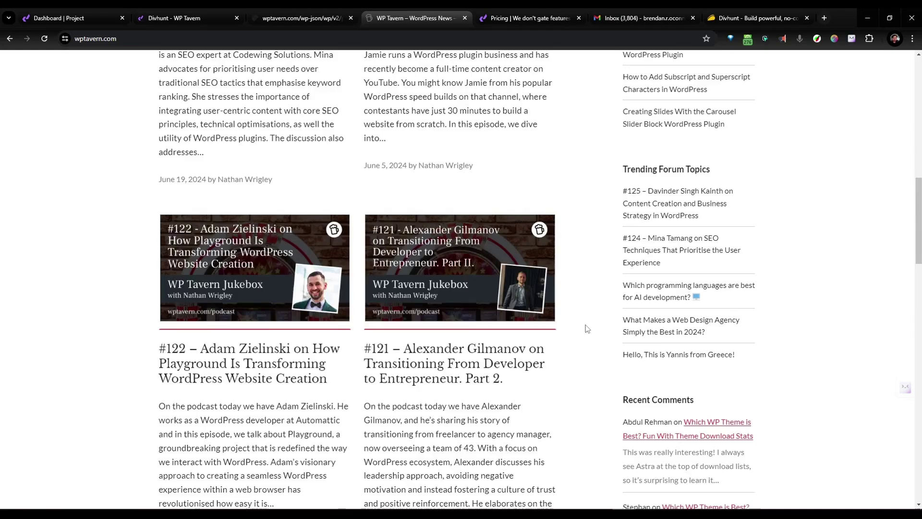
click(197, 18)
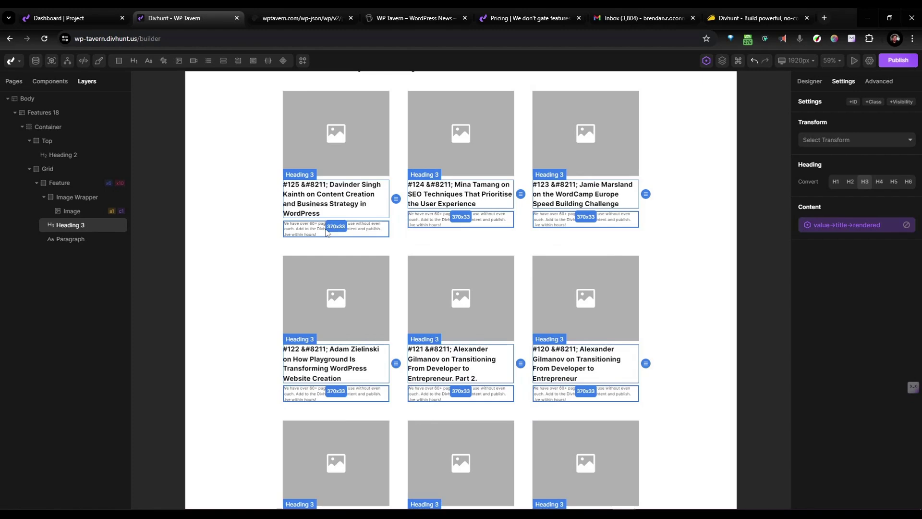
- Bind the card paragraph's Content to the post's value > excerpt > rendered and save
click(301, 234)
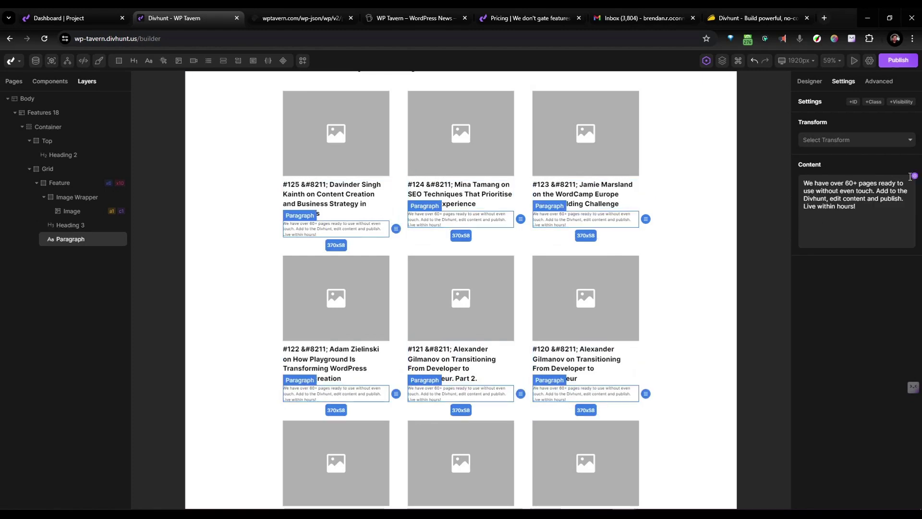
click(915, 179)
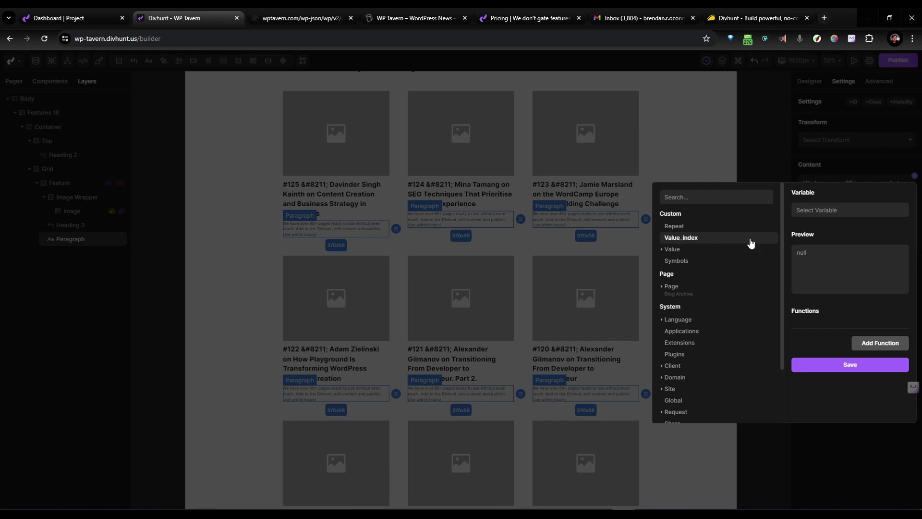
click(672, 249)
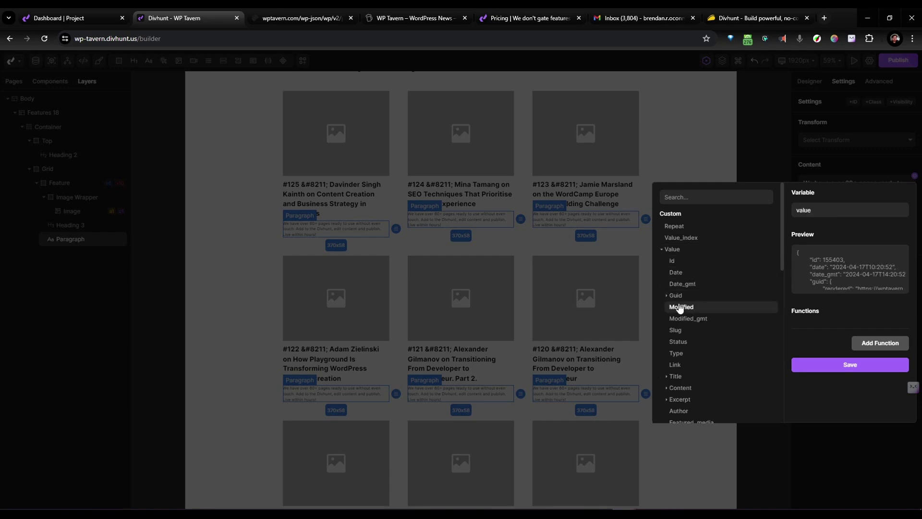
click(679, 400)
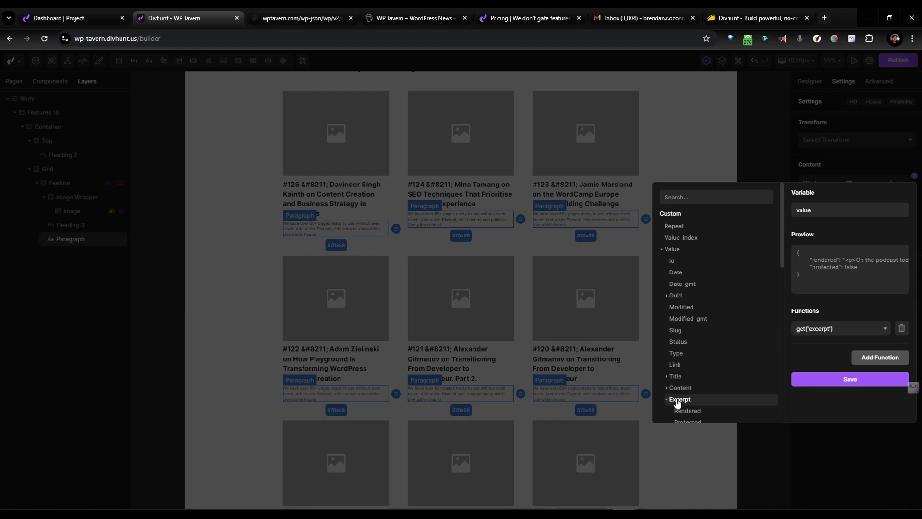
scroll(679, 400, down, 1)
click(700, 366)
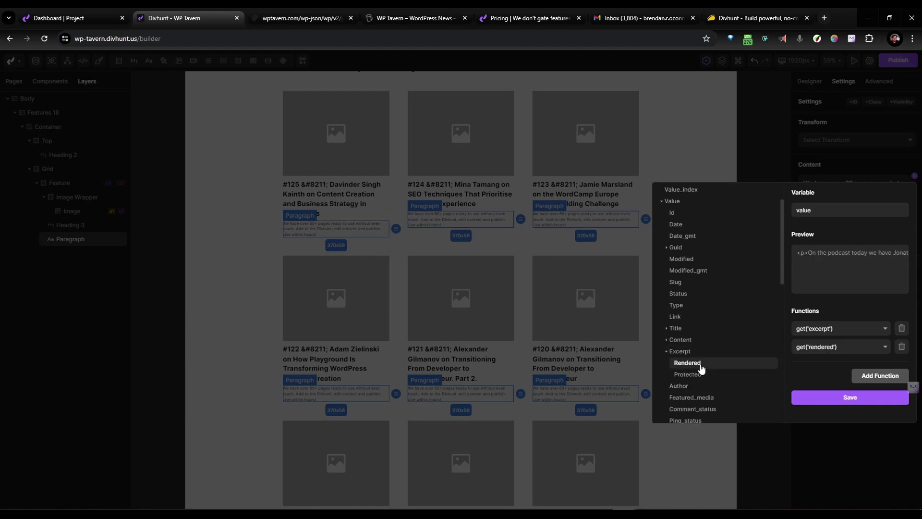
click(859, 402)
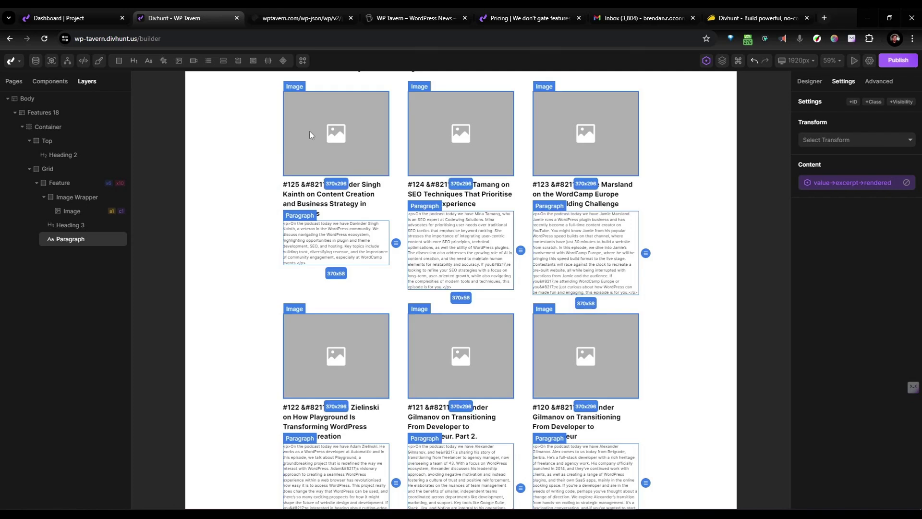
- Select the card image and bind its source to the post's featured media field
click(72, 211)
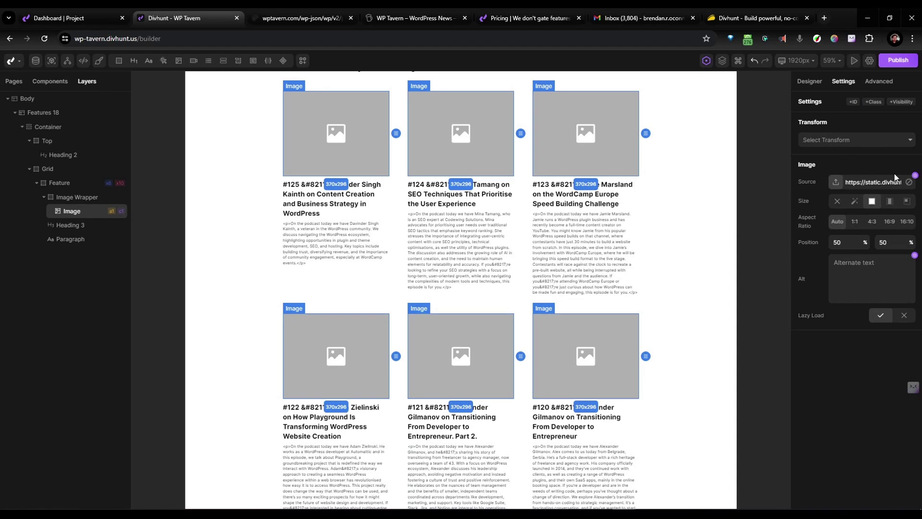
click(915, 176)
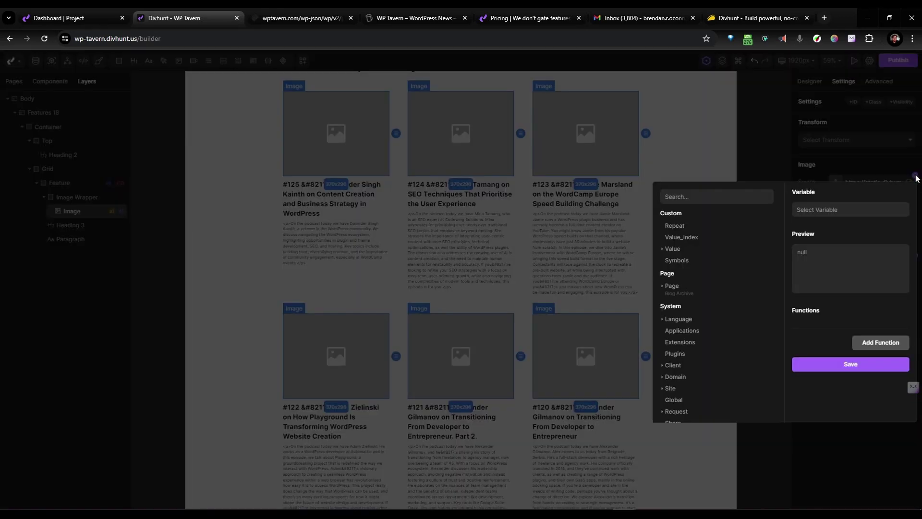
click(668, 249)
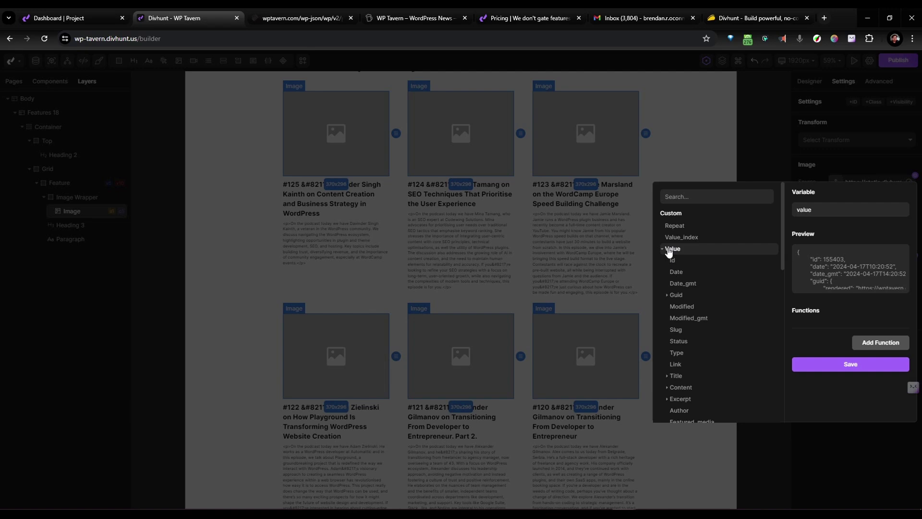
scroll(700, 254, down, 3)
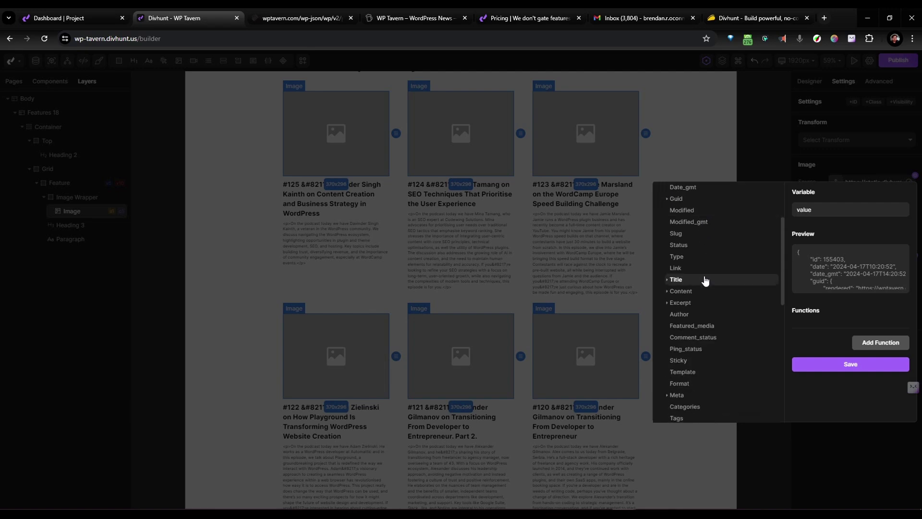
click(688, 327)
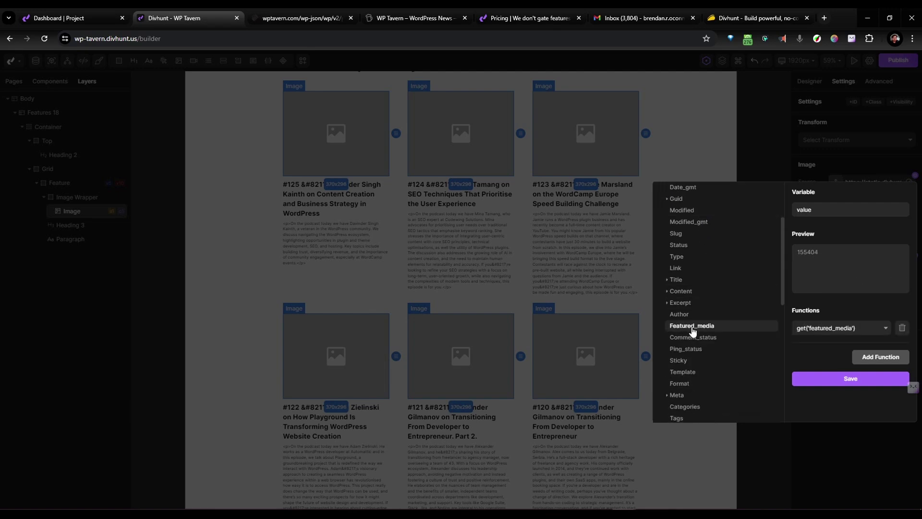
click(845, 382)
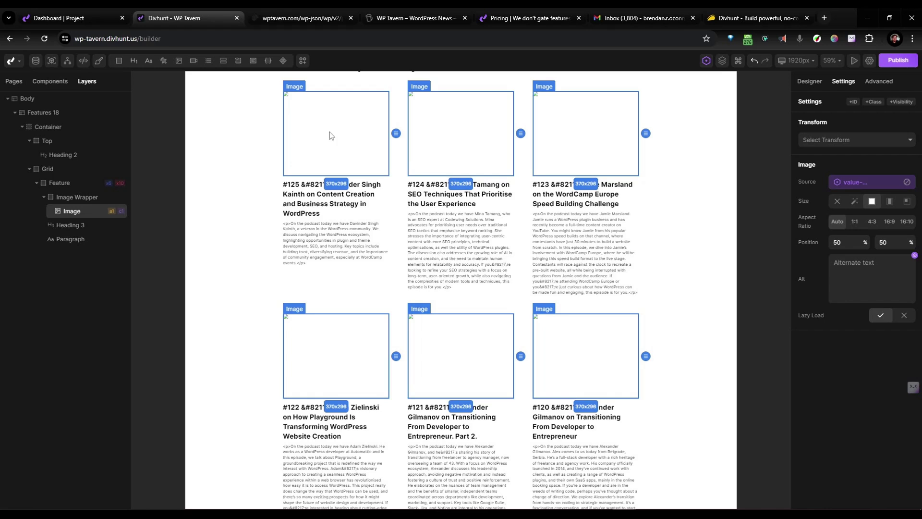
- Rebind the image source to jetpack_featured_media_url and save
click(858, 186)
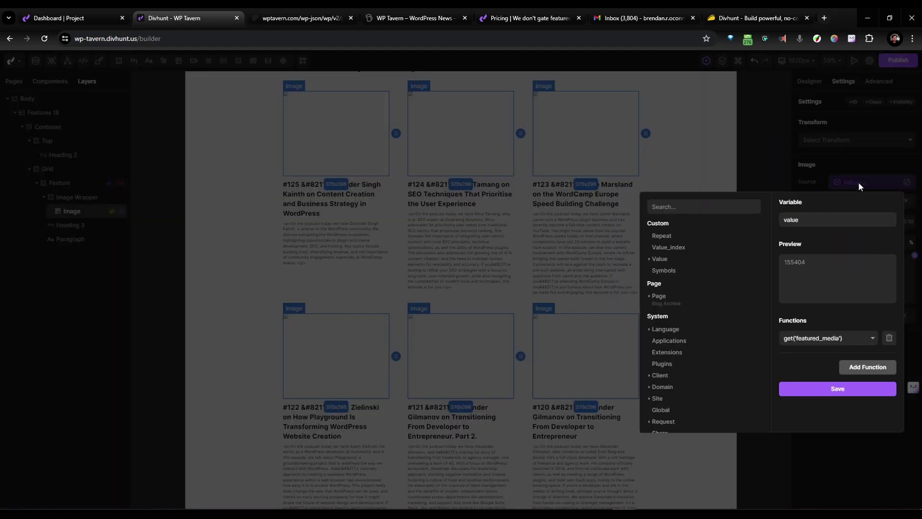
click(659, 260)
scroll(671, 291, down, 2)
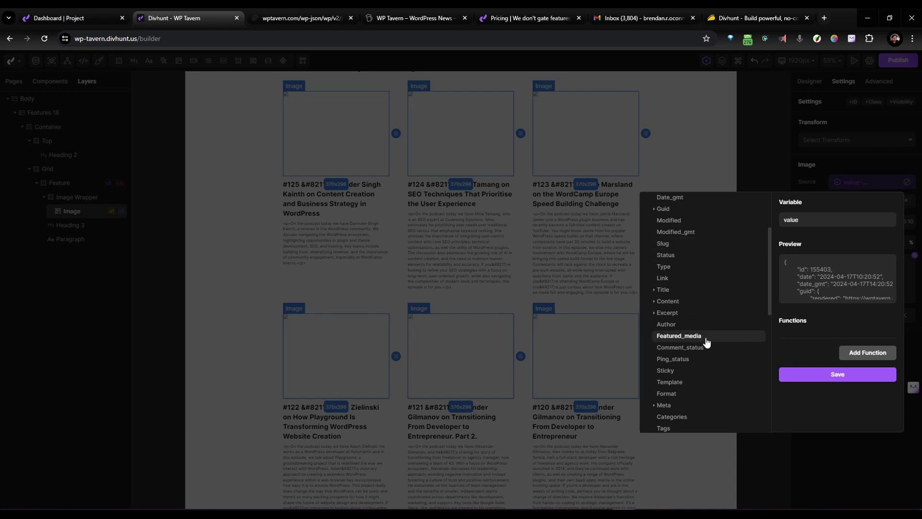
scroll(706, 336, down, 3)
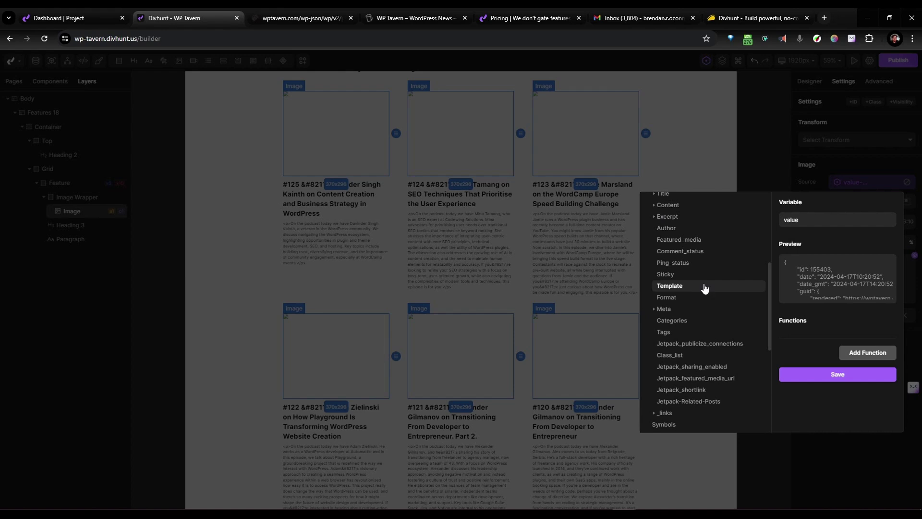
click(697, 381)
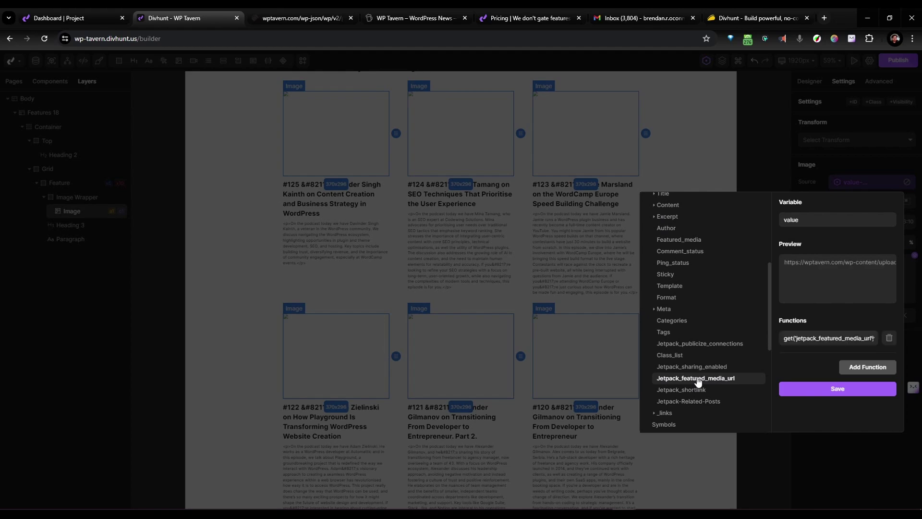
click(819, 390)
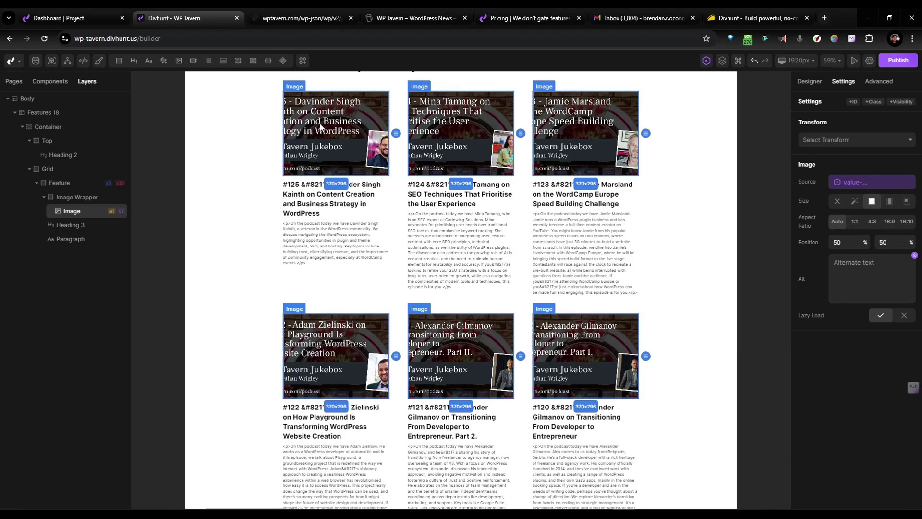
- Change the card image's Size & Ratio fit from Cover to Contain in the Designer
scroll(352, 255, up, 4)
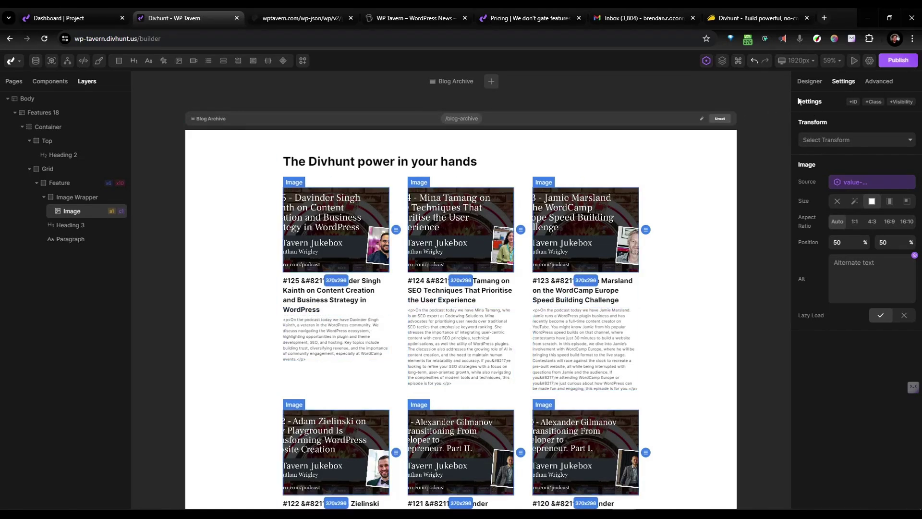
click(810, 81)
click(832, 165)
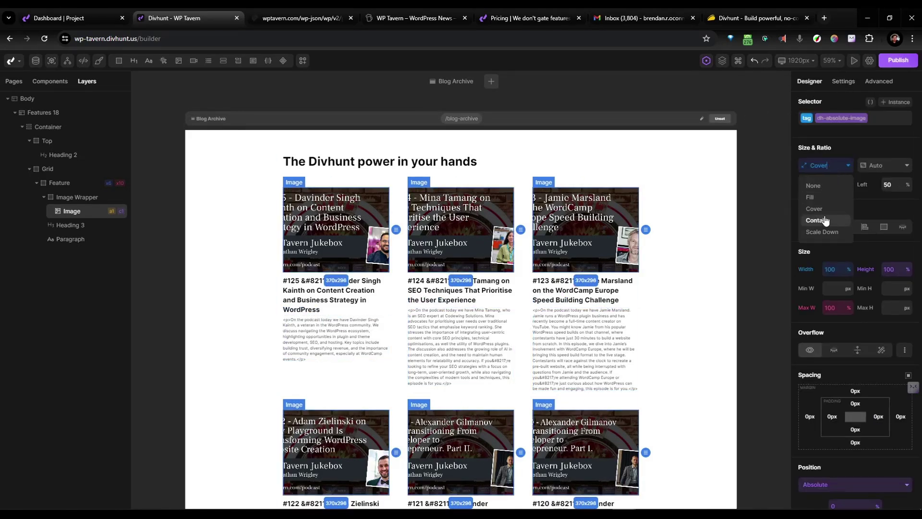
click(816, 220)
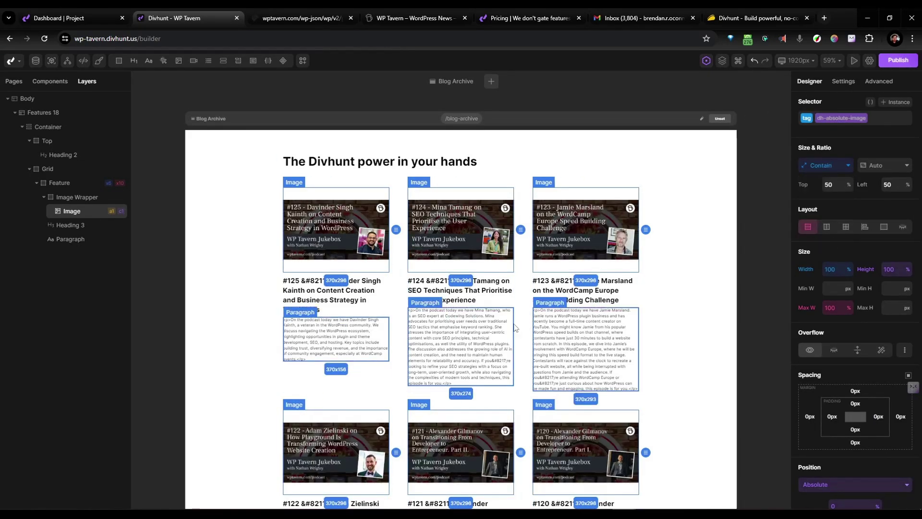
scroll(375, 296, up, 5)
scroll(376, 296, down, 5)
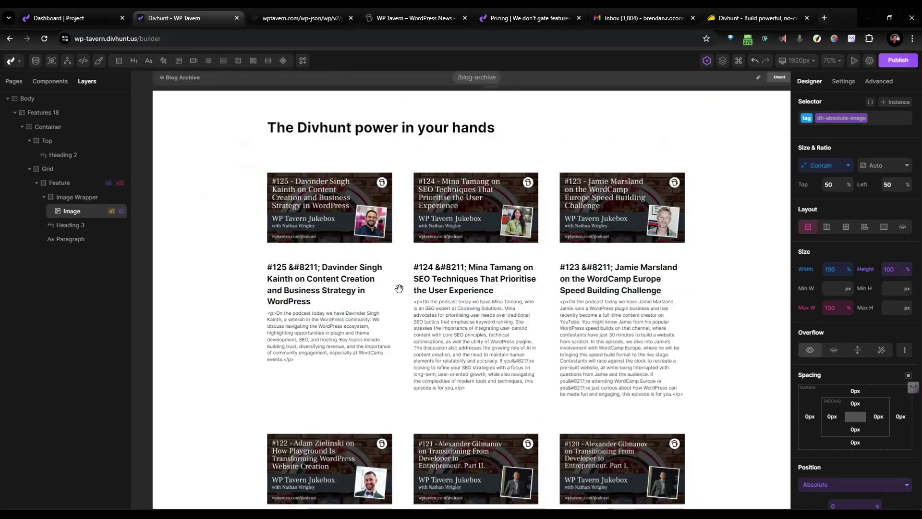
scroll(397, 290, up, 3)
scroll(445, 312, down, 3)
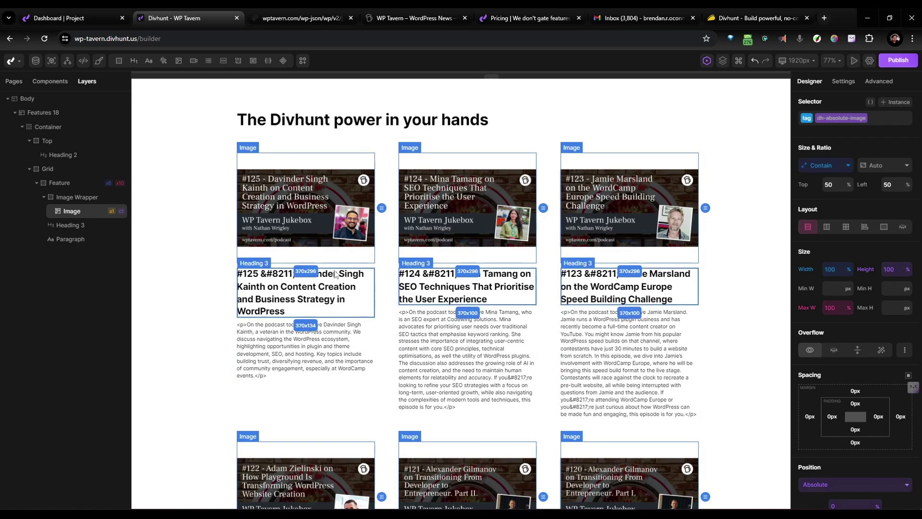
- Select the card heading and add a new function step to its title binding
click(276, 287)
scroll(286, 289, up, 5)
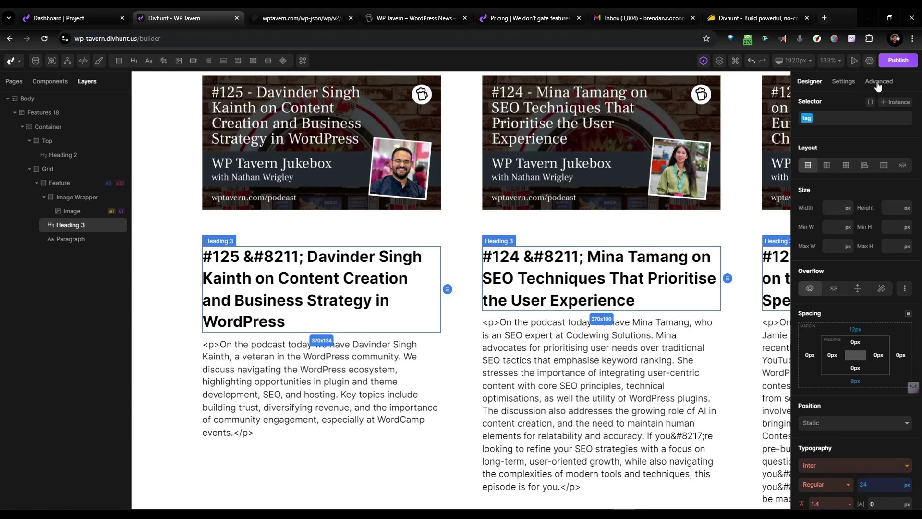
click(844, 82)
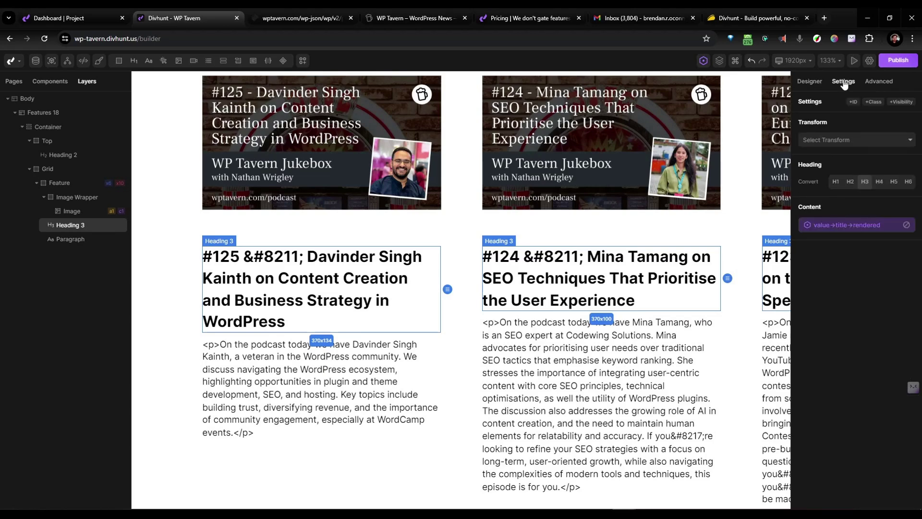
click(822, 225)
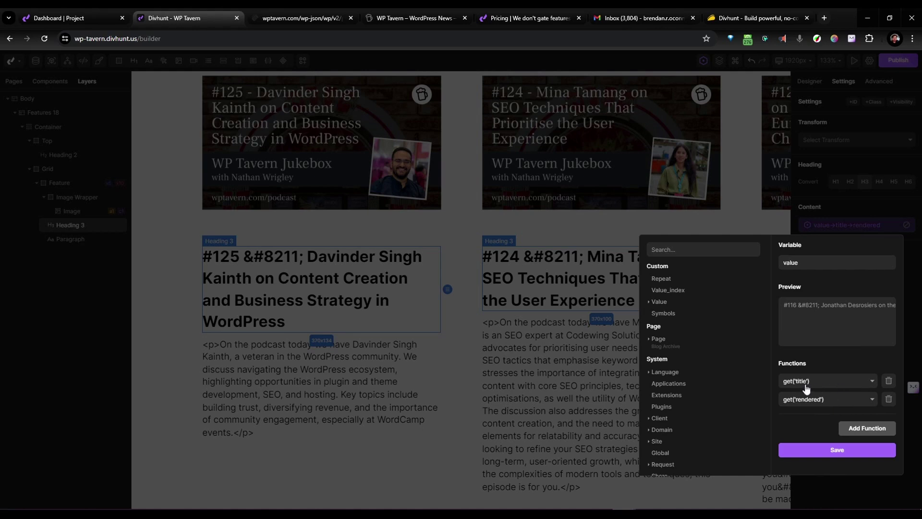
click(860, 427)
- Choose the Replace function and enter '&#8211;' as the text to strip from titles
click(820, 421)
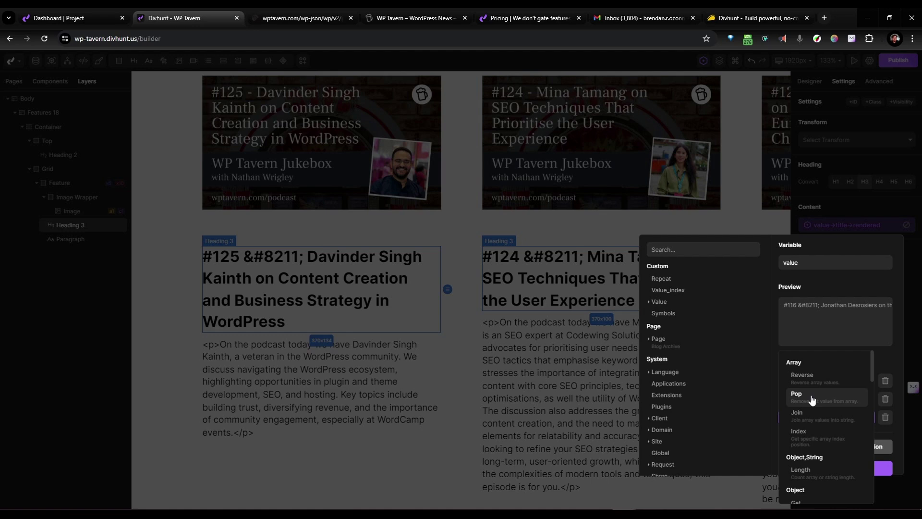
text(repo)
text(repla)
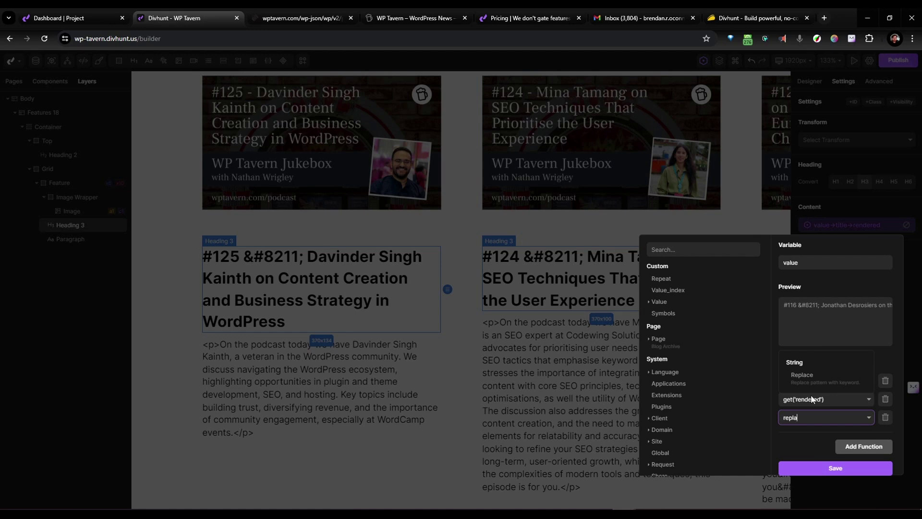
text(c)
key(BackSpace)
key(BackSpace)
key(BackSpace)
key(BackSpace)
key(BackSpace)
key(BackSpace)
text(sea)
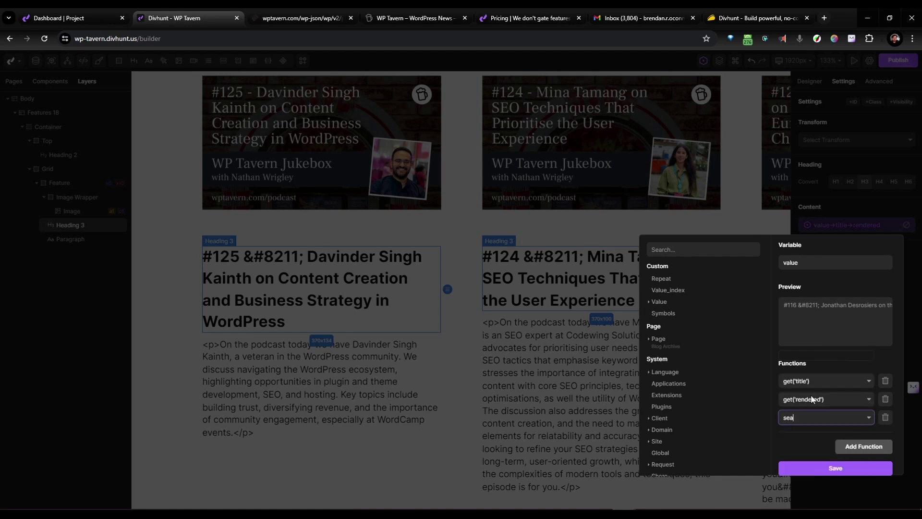
key(BackSpace)
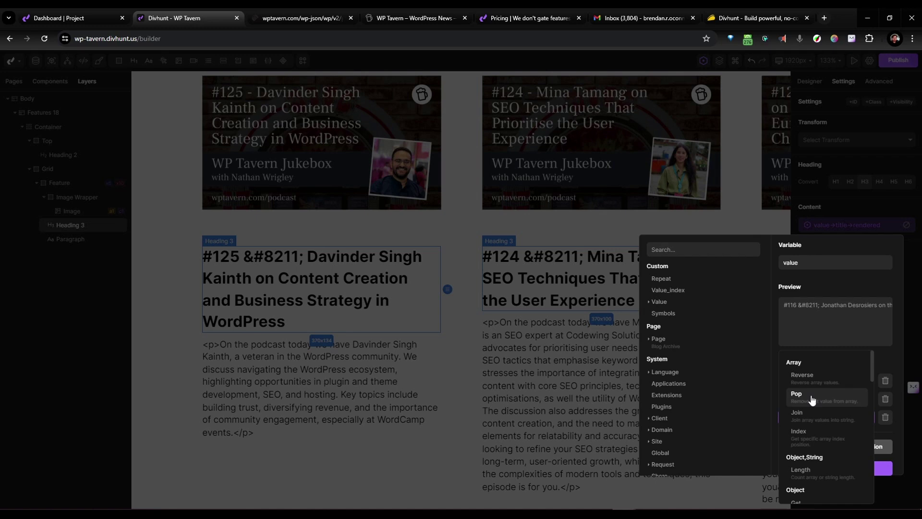
scroll(817, 408, down, 5)
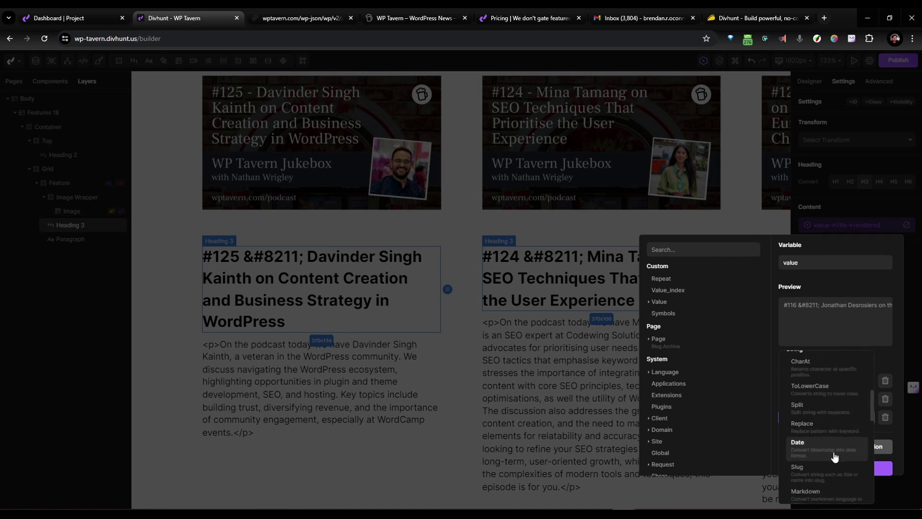
scroll(834, 456, down, 5)
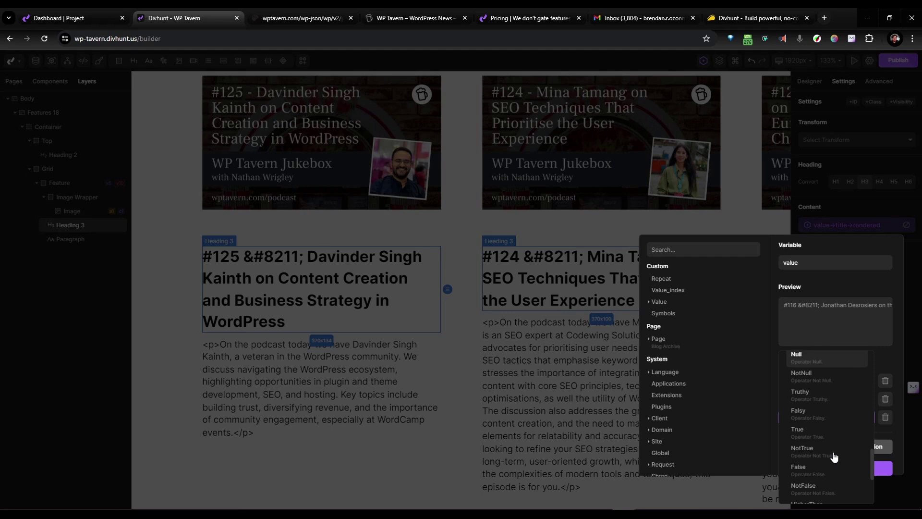
scroll(834, 456, up, 3)
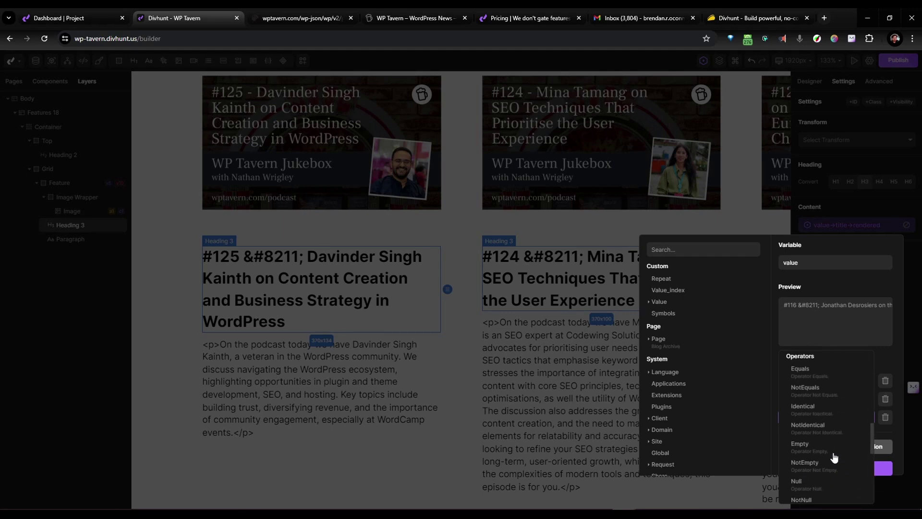
scroll(834, 456, up, 3)
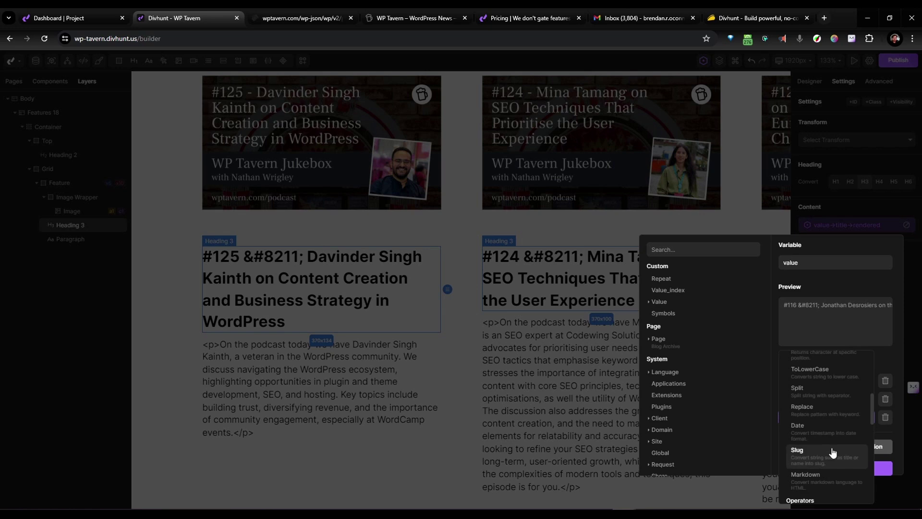
click(805, 413)
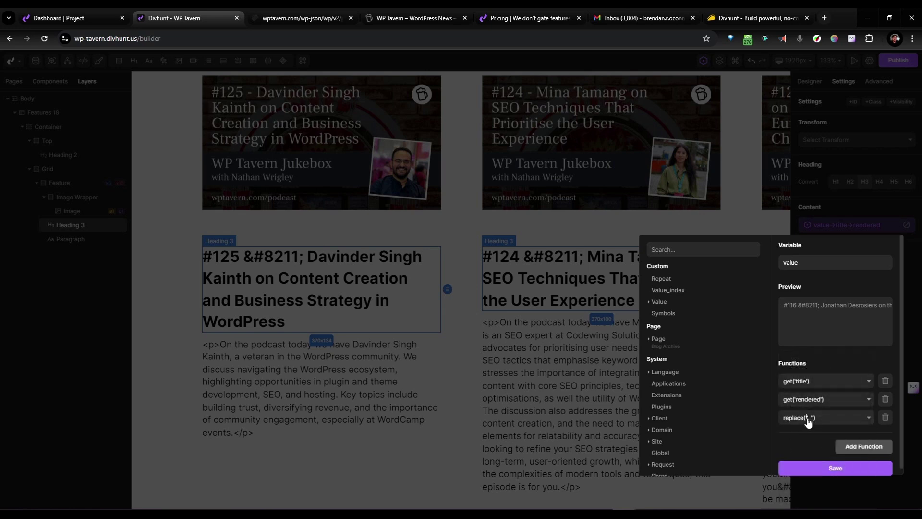
click(807, 418)
text(&#8211;)
- Save the title cleanup, then add a Replace function removing '<p>' from the excerpt binding
click(835, 468)
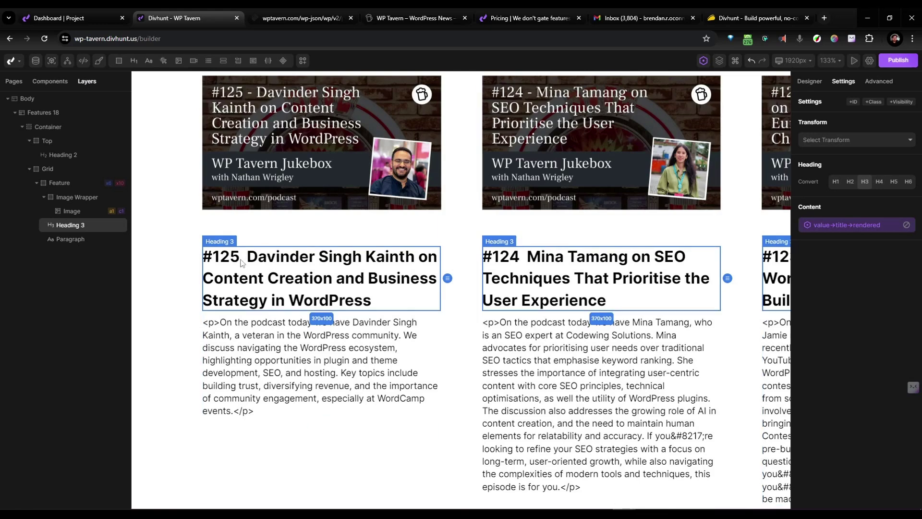
click(244, 336)
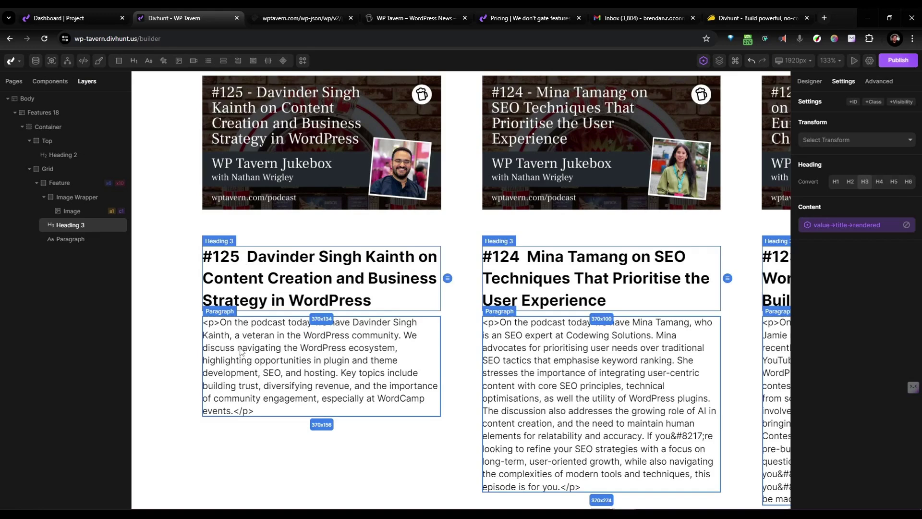
click(844, 186)
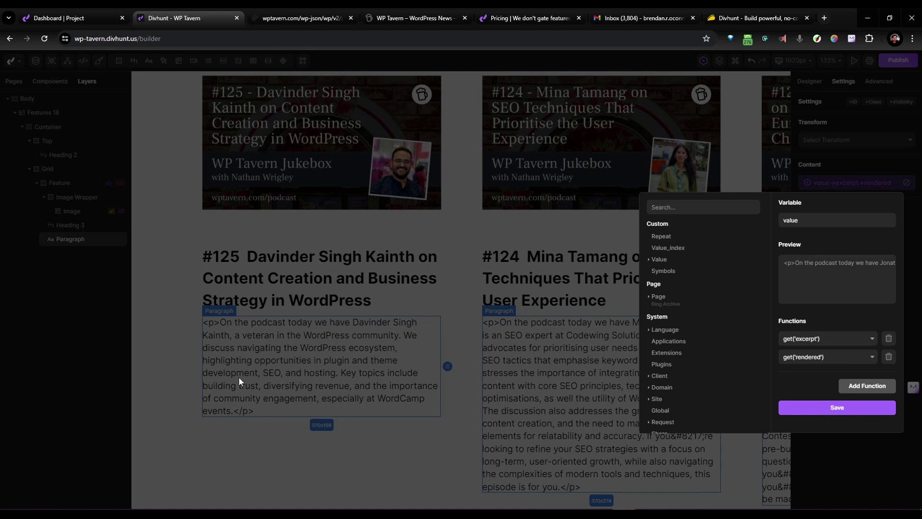
click(857, 387)
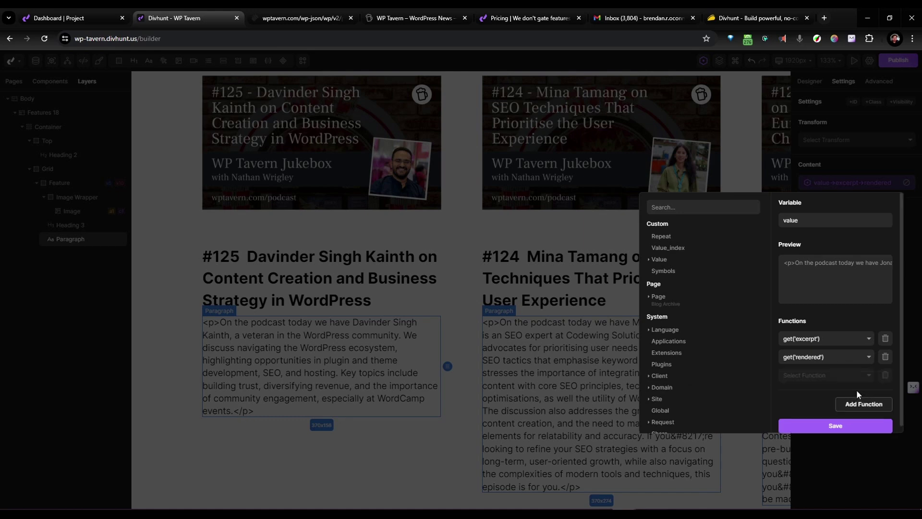
click(813, 375)
text(replace)
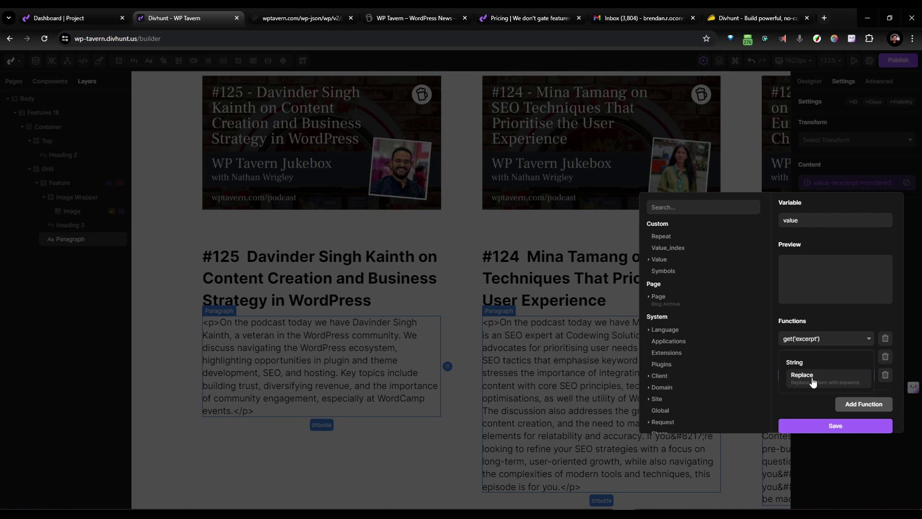
click(812, 378)
click(808, 378)
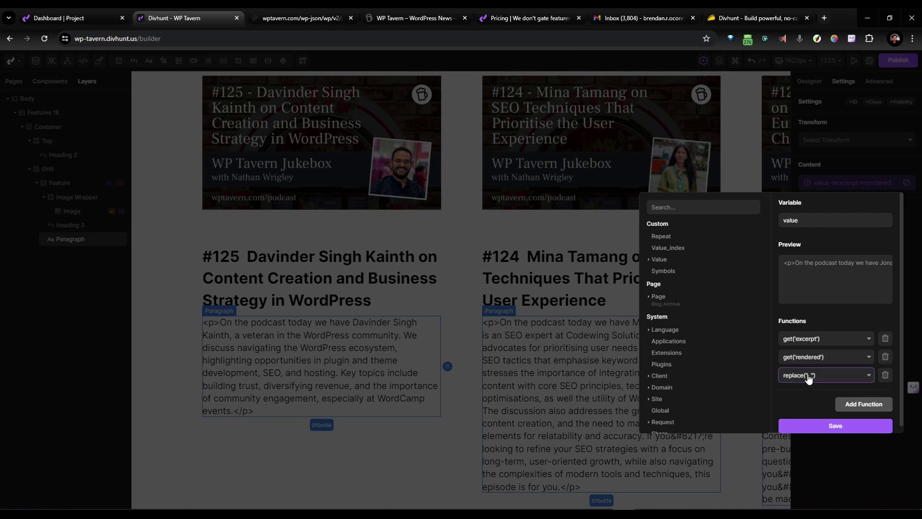
text(<p>)
text(/)
triple_click(837, 381)
key(ctrl+c)
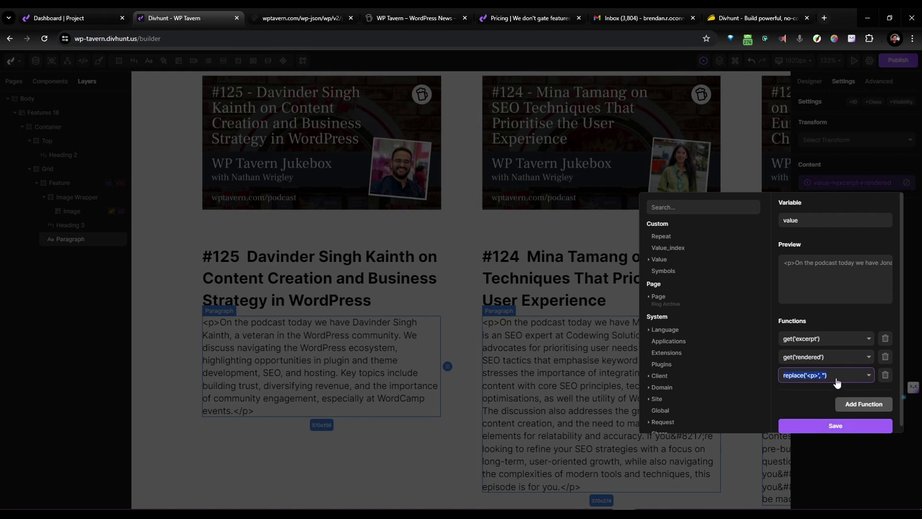
click(835, 425)
- Add a second Replace that strips '</p>' from the excerpt and save
click(822, 184)
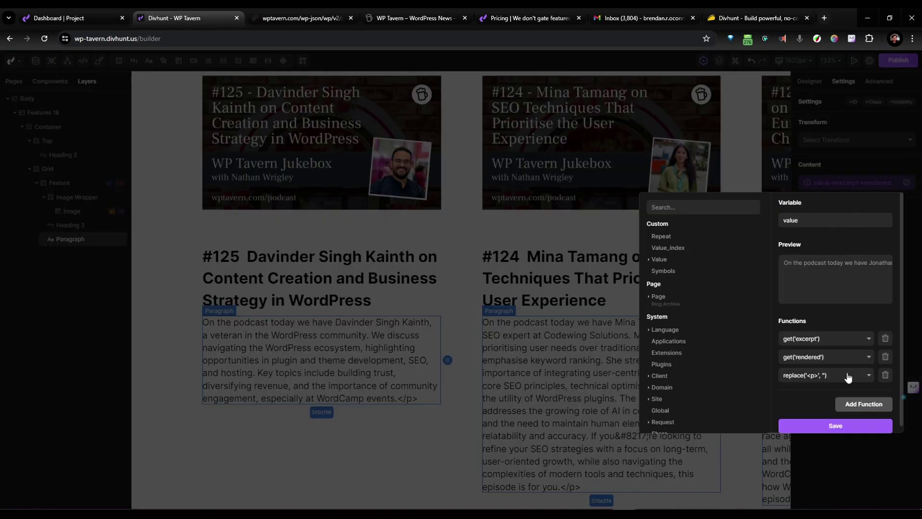
scroll(848, 378, down, 1)
click(863, 397)
click(809, 387)
key(ctrl+v)
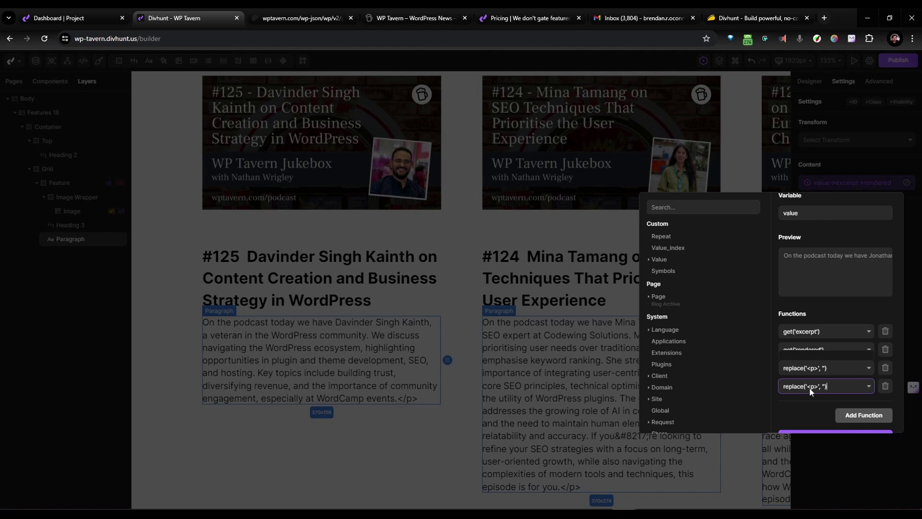
double_click(811, 388)
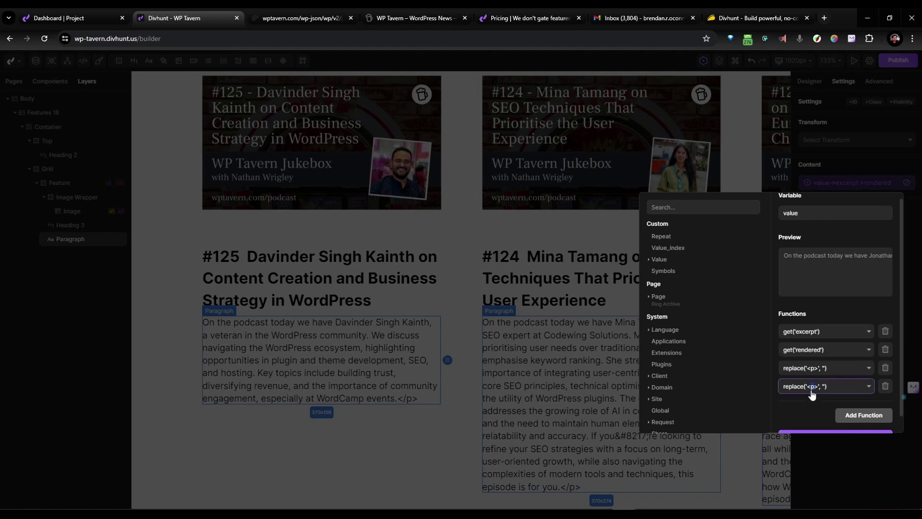
text(/p)
scroll(834, 408, down, 1)
click(834, 418)
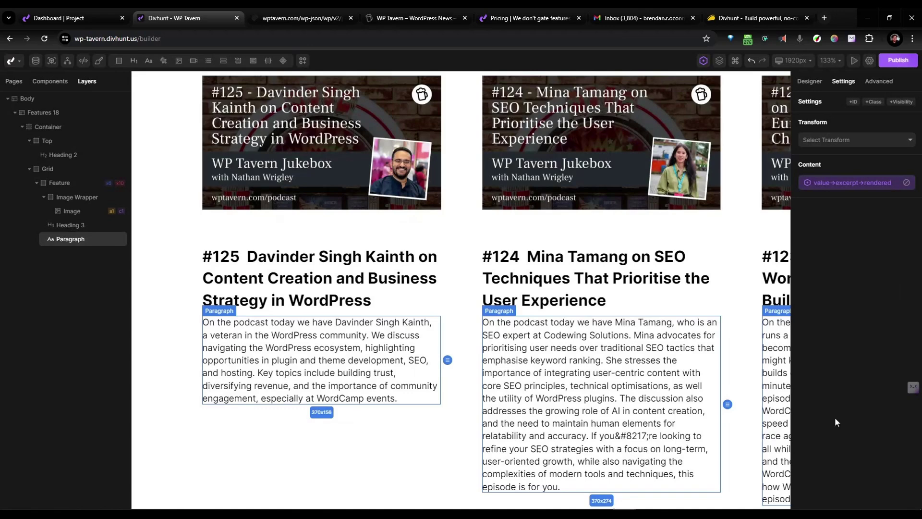
- Select the post grid and Feature container, then publish and confirm the new website version
scroll(287, 391, down, 4)
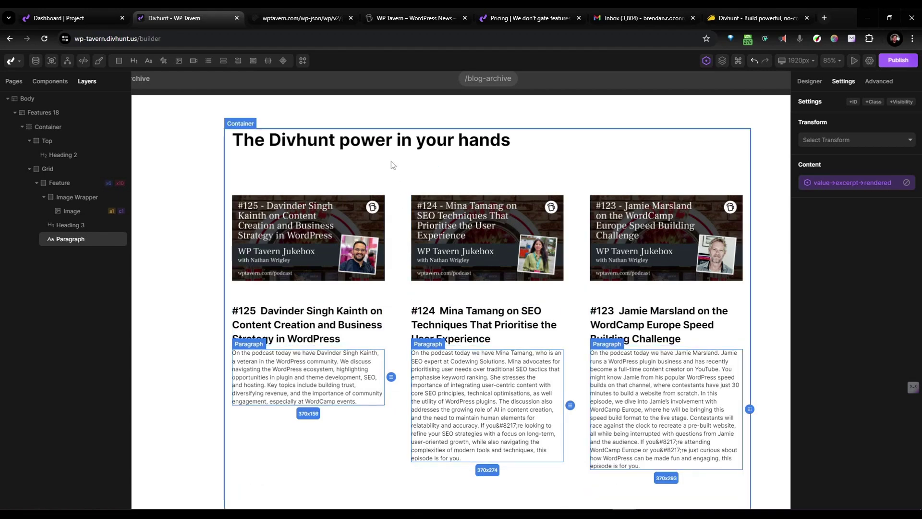
scroll(396, 160, down, 2)
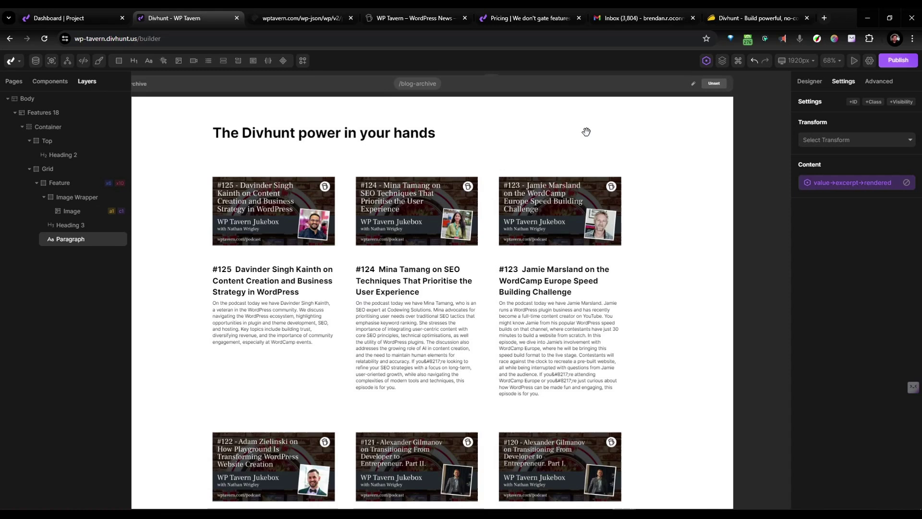
click(352, 292)
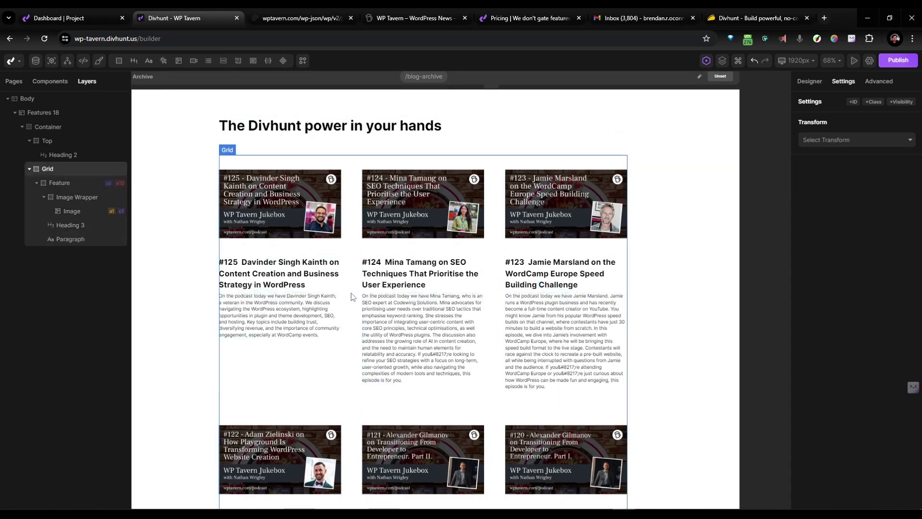
click(59, 182)
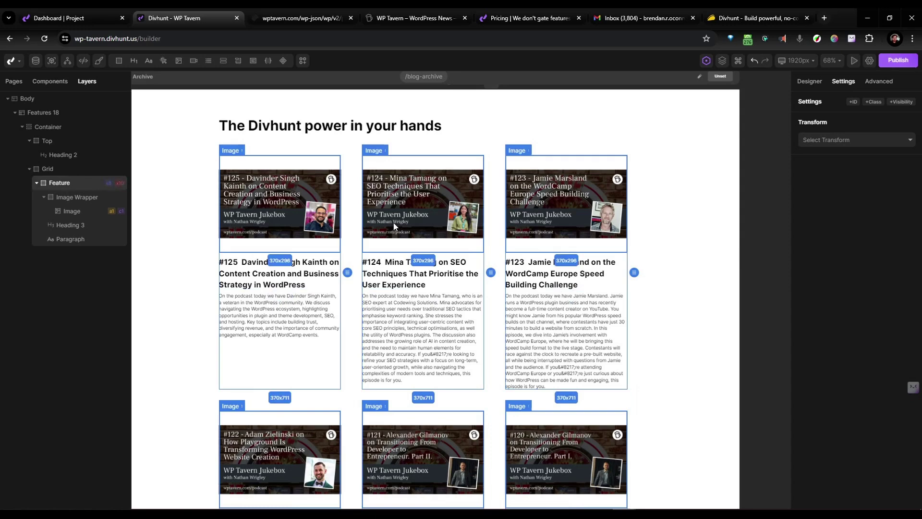
click(898, 60)
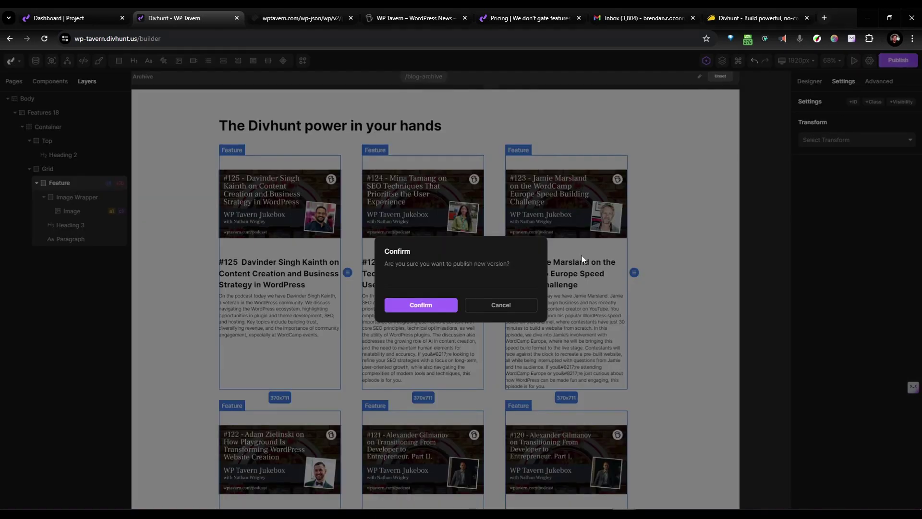
click(446, 306)
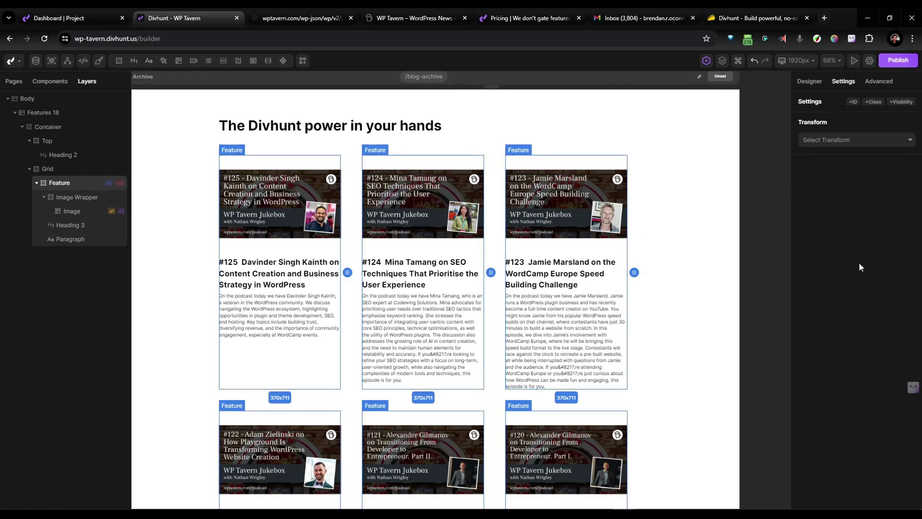
click(537, 272)
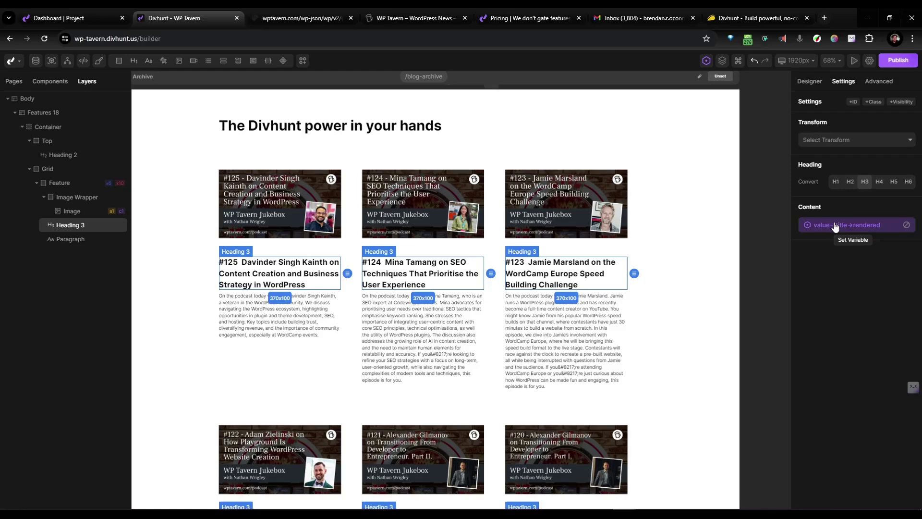
click(834, 225)
click(881, 446)
click(822, 435)
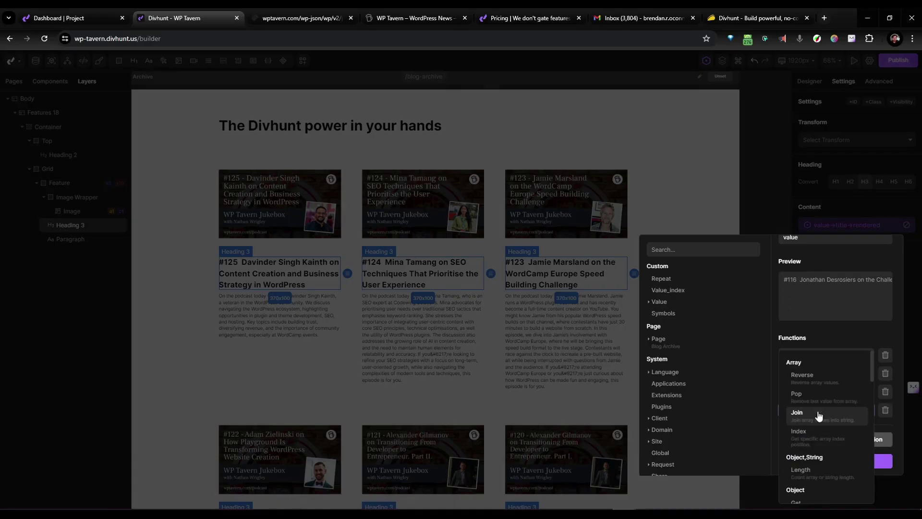
scroll(810, 433, down, 3)
scroll(810, 433, down, 10)
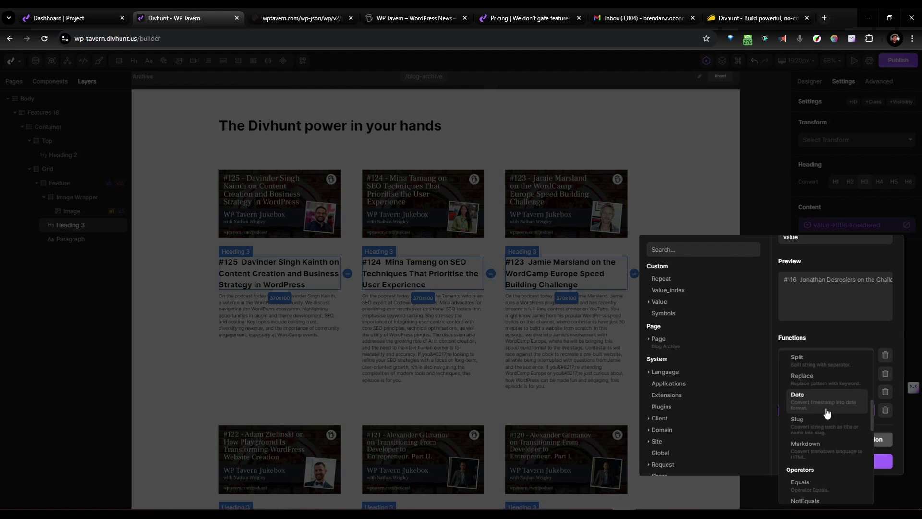
scroll(827, 413, down, 3)
scroll(816, 399, up, 3)
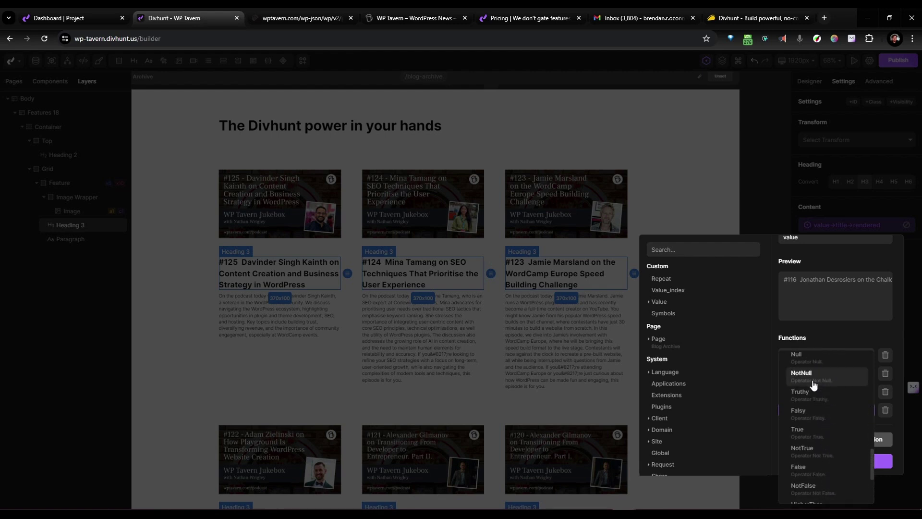
scroll(831, 421, down, 3)
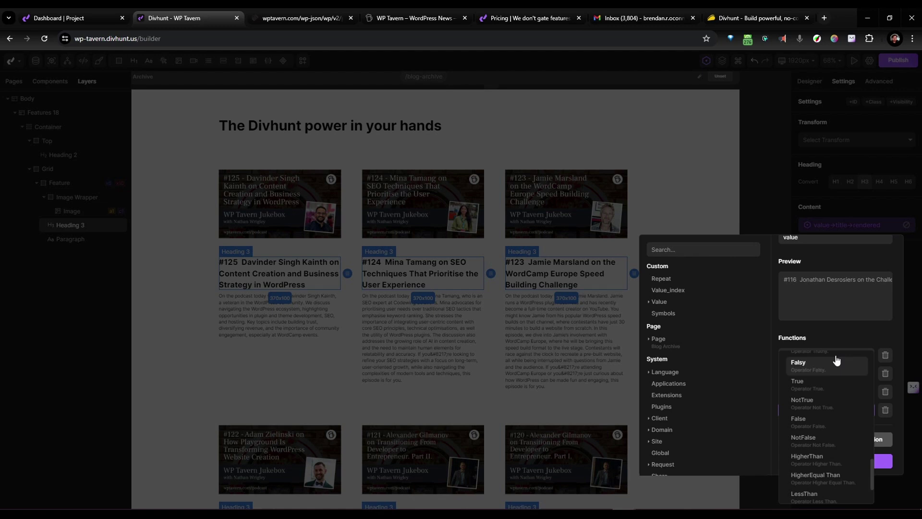
click(839, 332)
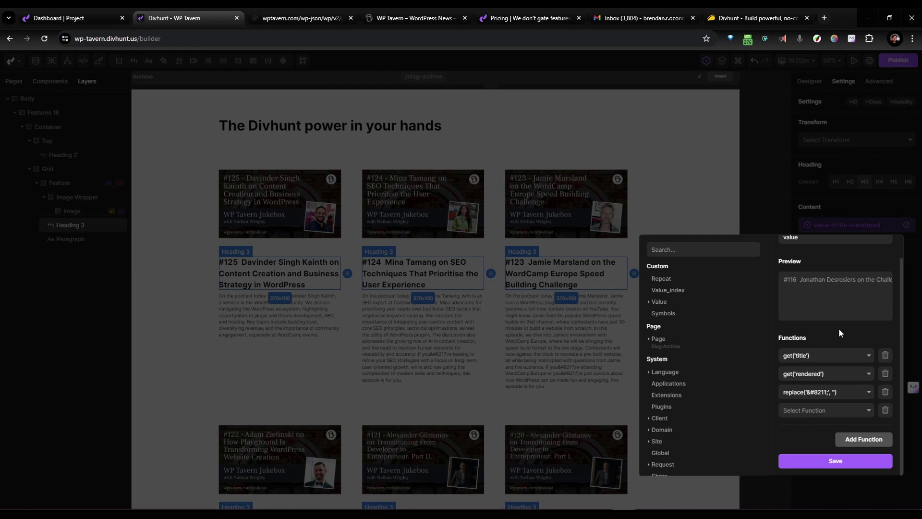
click(658, 154)
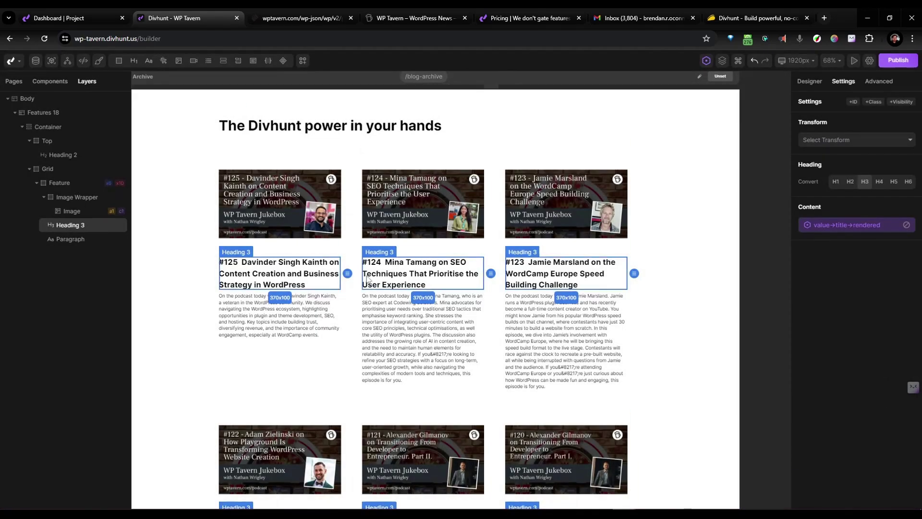
- From the Collections panel, create and confirm a new collection named 'Movies'
click(323, 367)
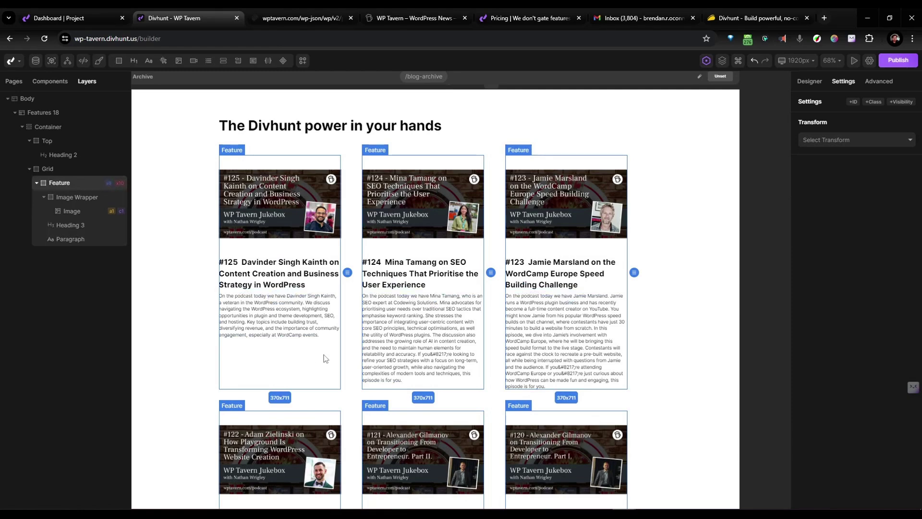
click(36, 63)
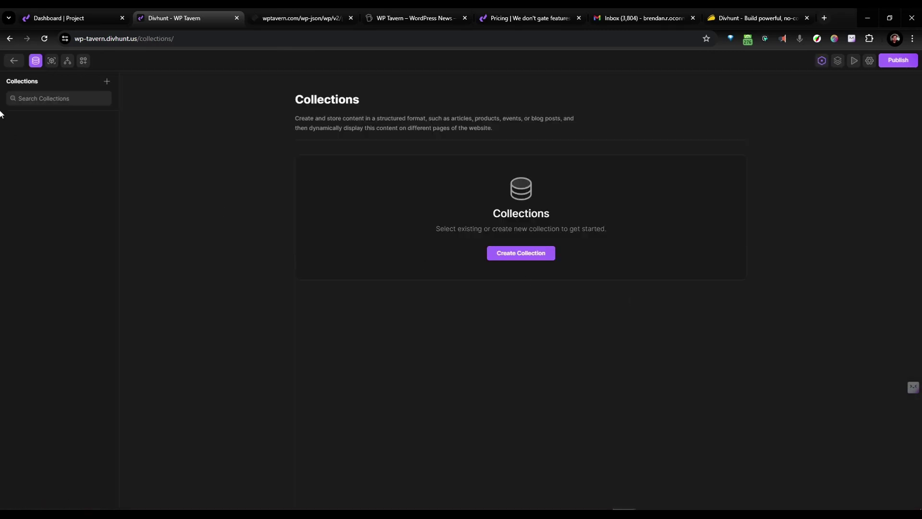
click(530, 256)
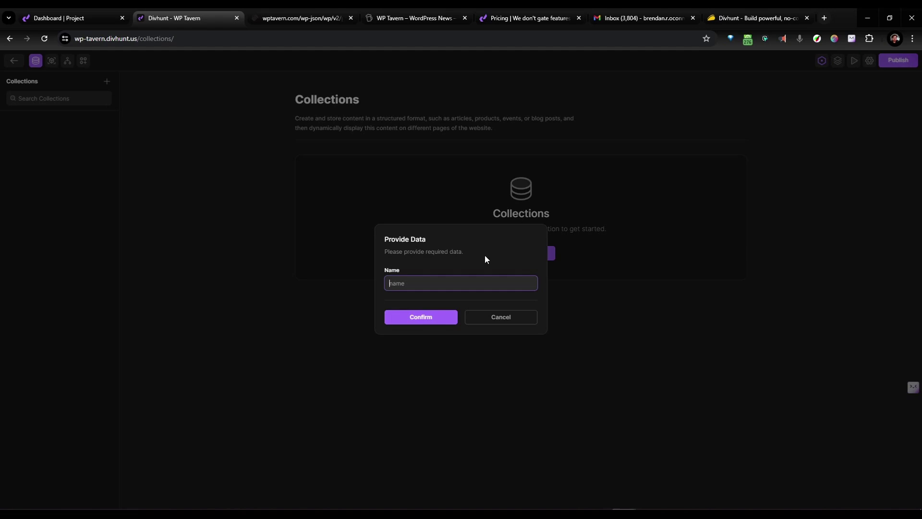
text(Movies)
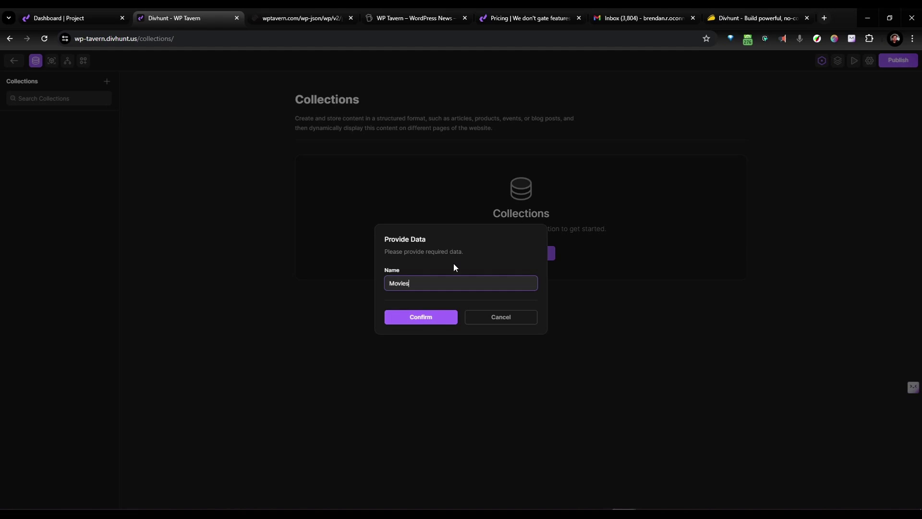
click(440, 320)
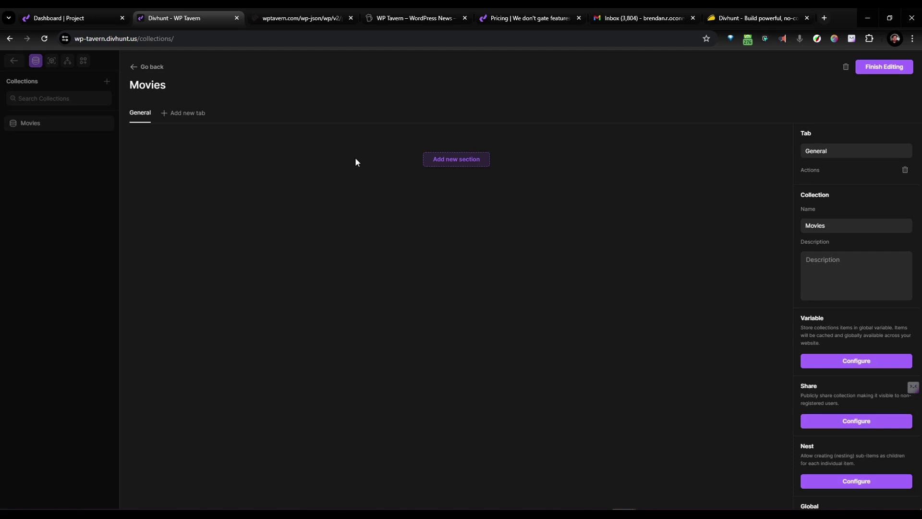
- Add a section named 'Content' to the Movies collection
click(458, 162)
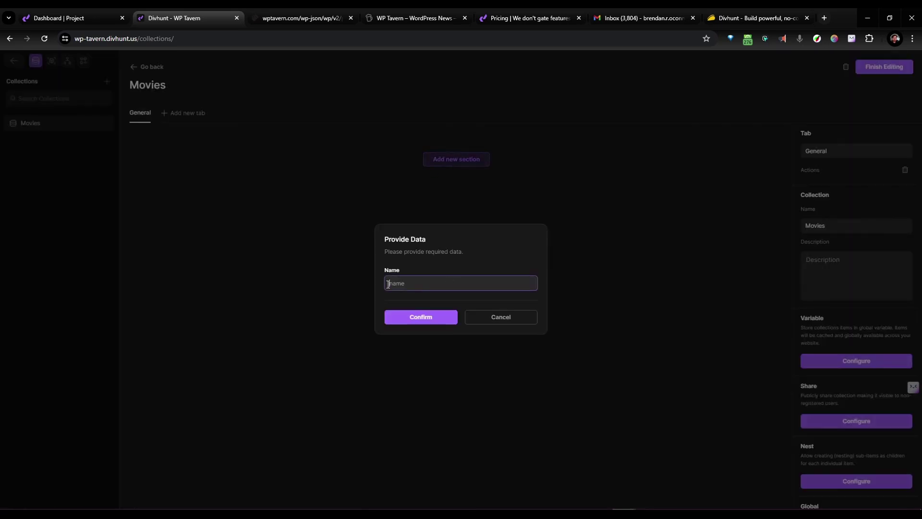
text(Content)
click(422, 318)
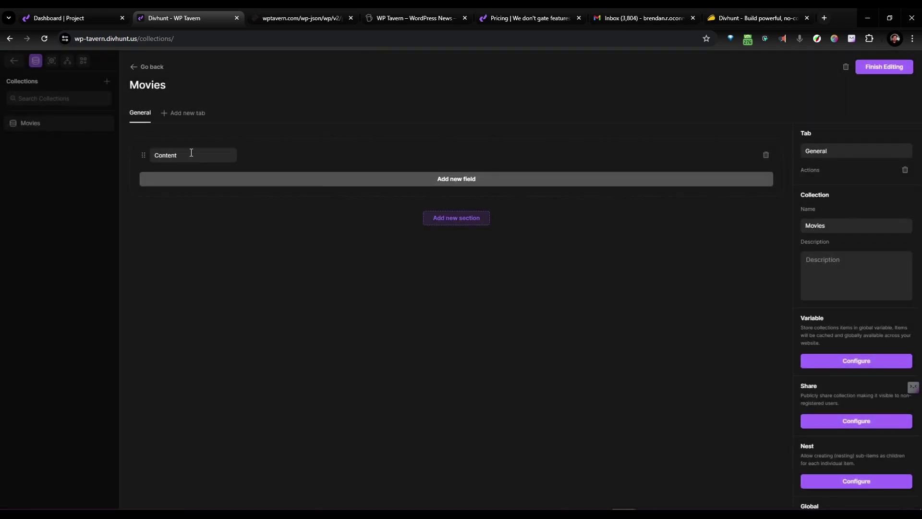
- Add a Text field named 'Title' to the Content section
click(464, 179)
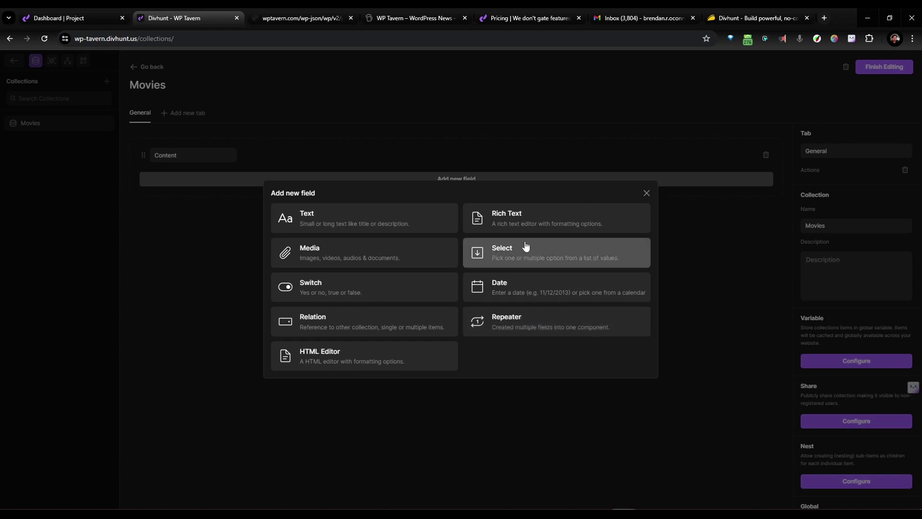
click(332, 220)
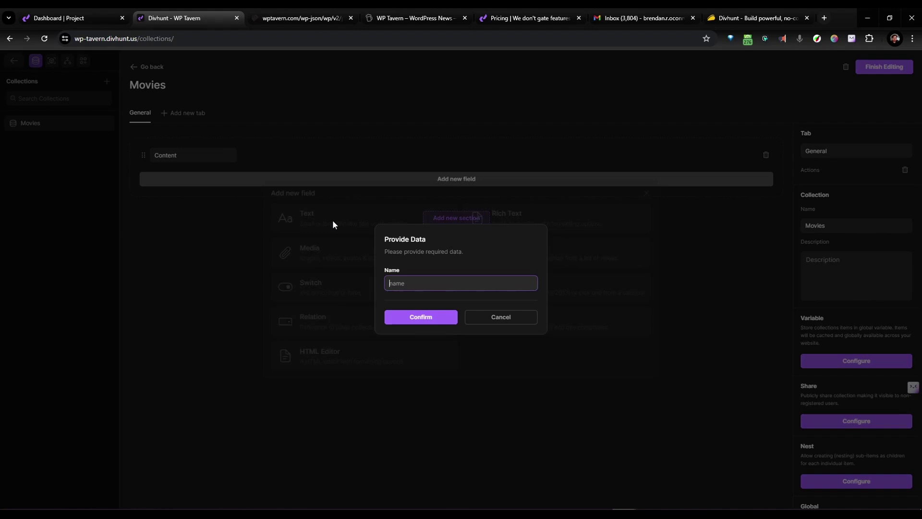
text(Title)
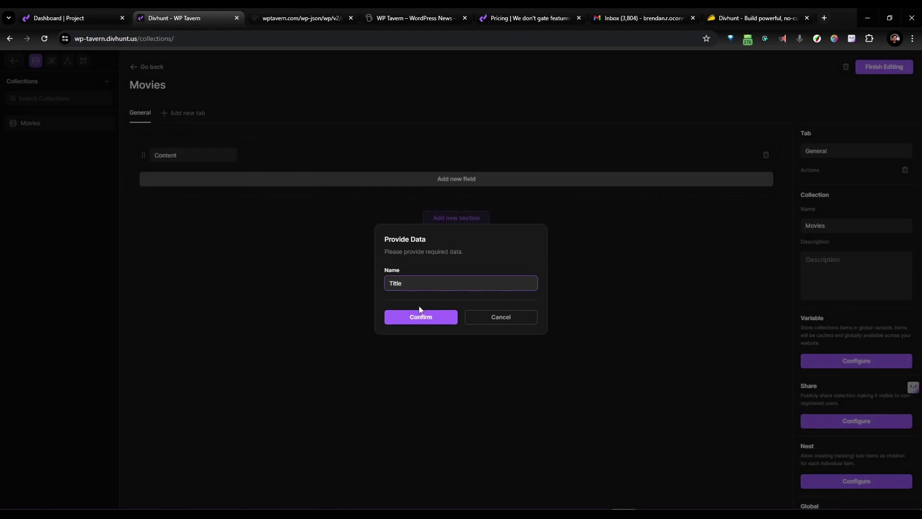
click(422, 317)
click(584, 109)
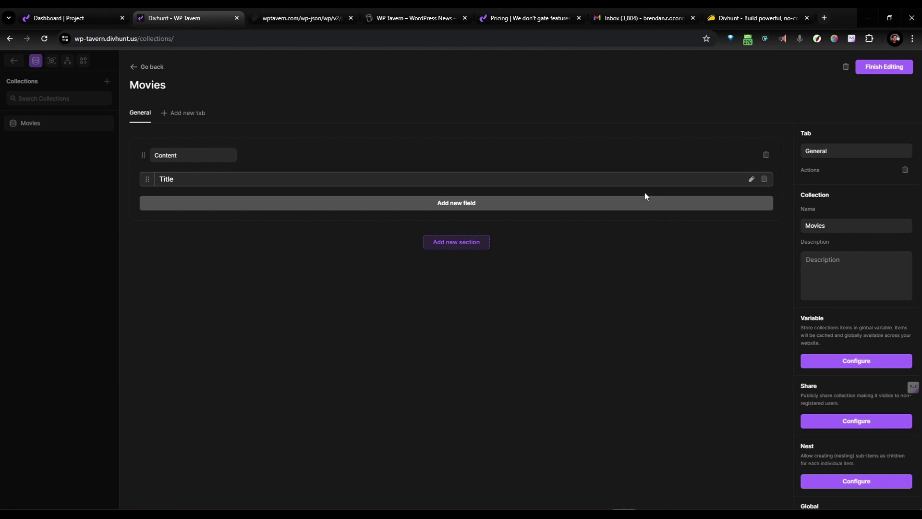
click(517, 19)
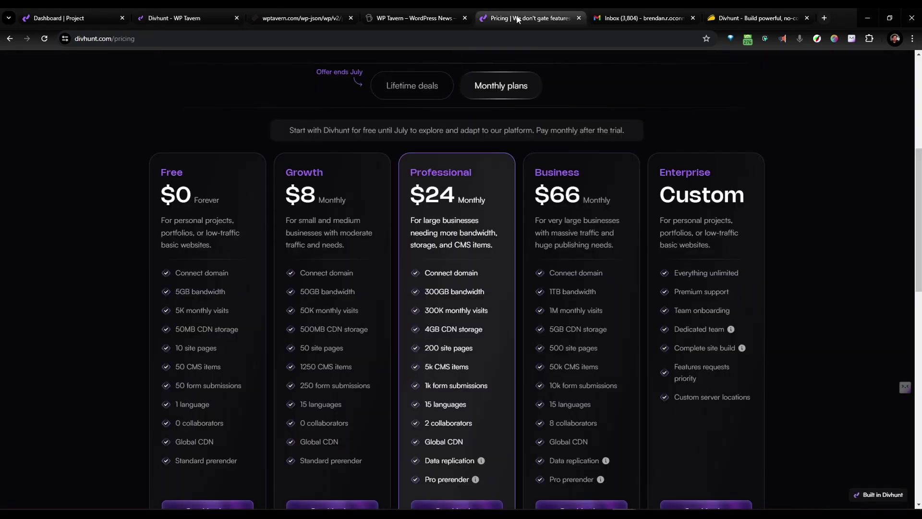
scroll(51, 208, up, 5)
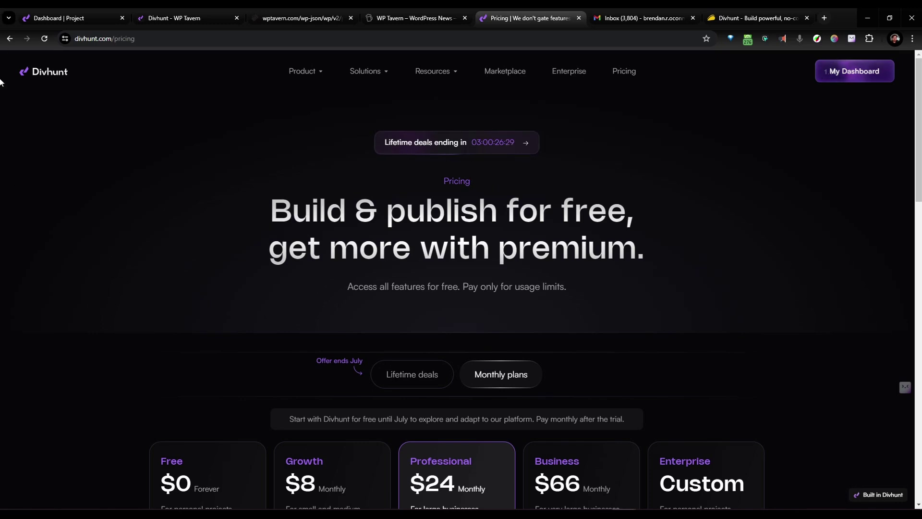
click(177, 18)
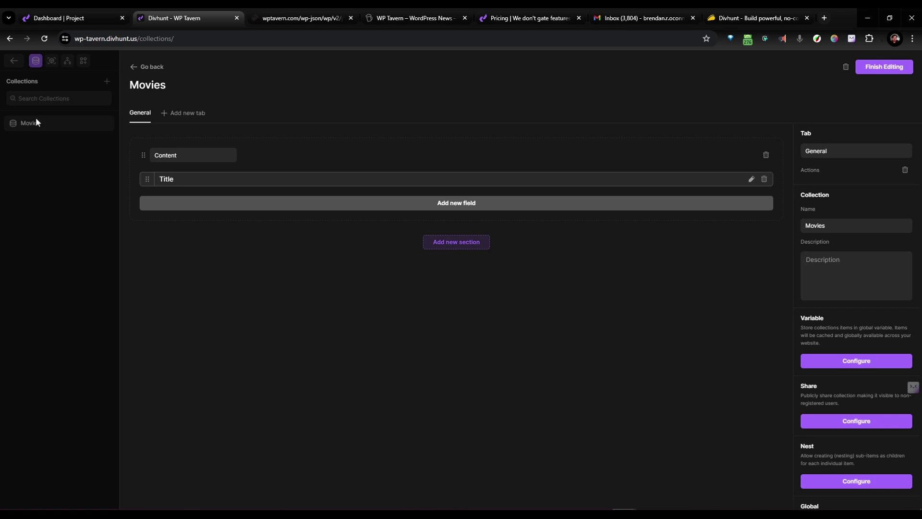
- Close the Movies collection editor and go back to the Blog Archive page showing the WP Tavern card grid
click(883, 66)
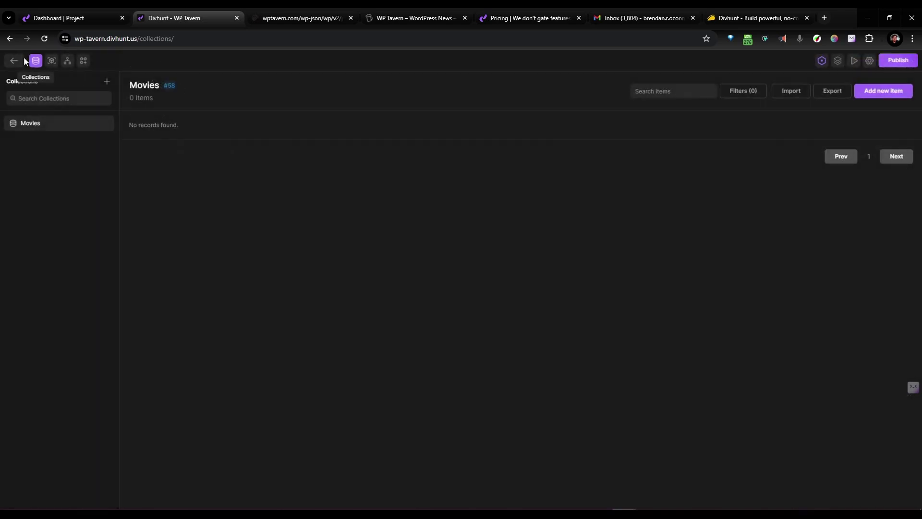
click(13, 60)
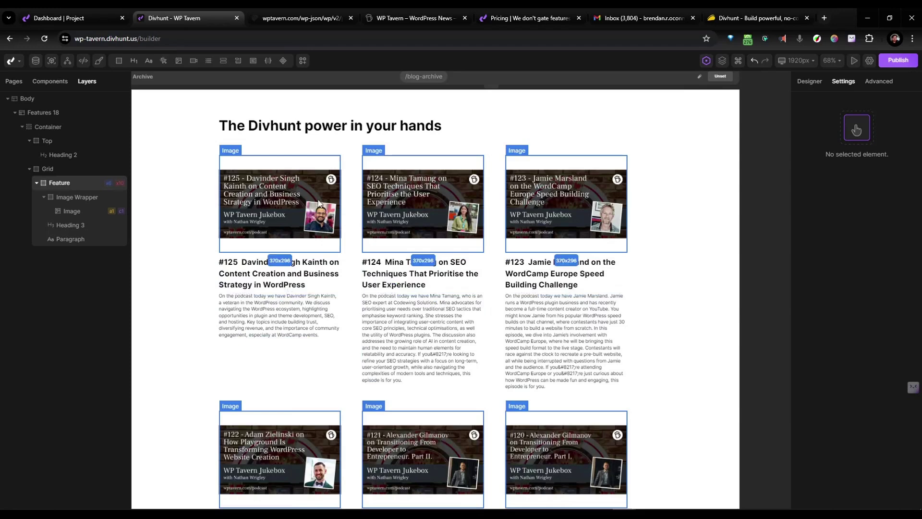